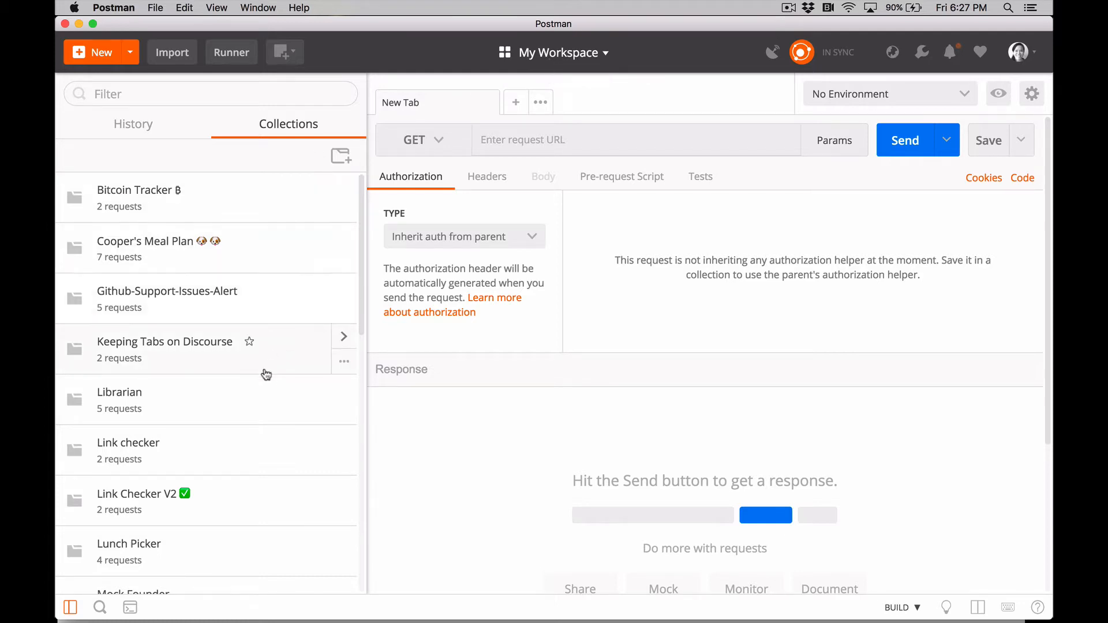
pyautogui.scroll(-8, 264, 439)
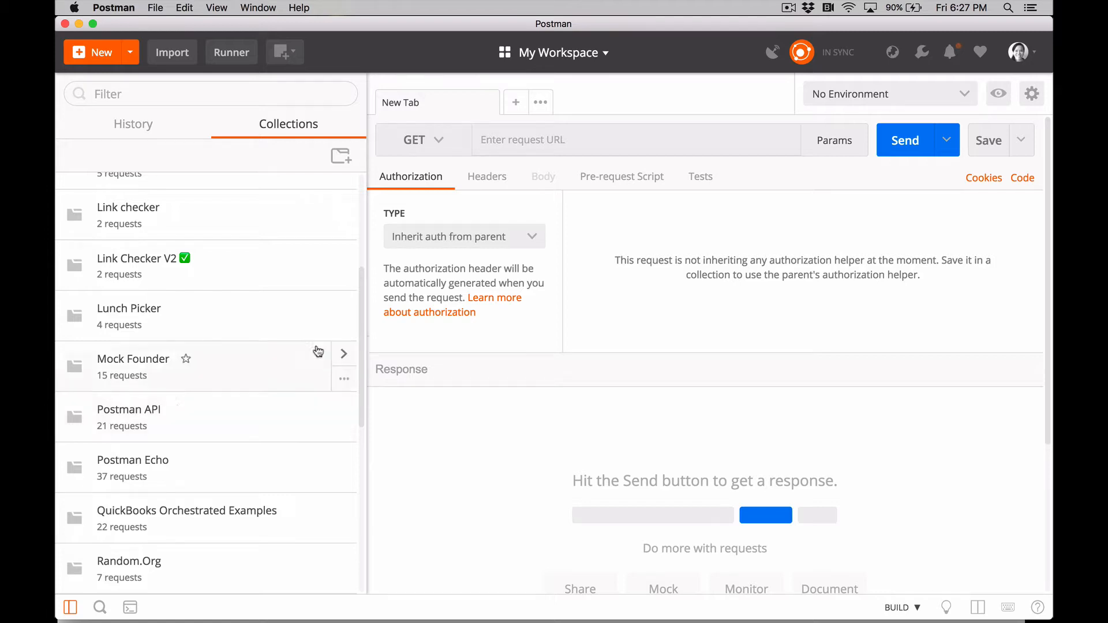
pyautogui.click(440, 148)
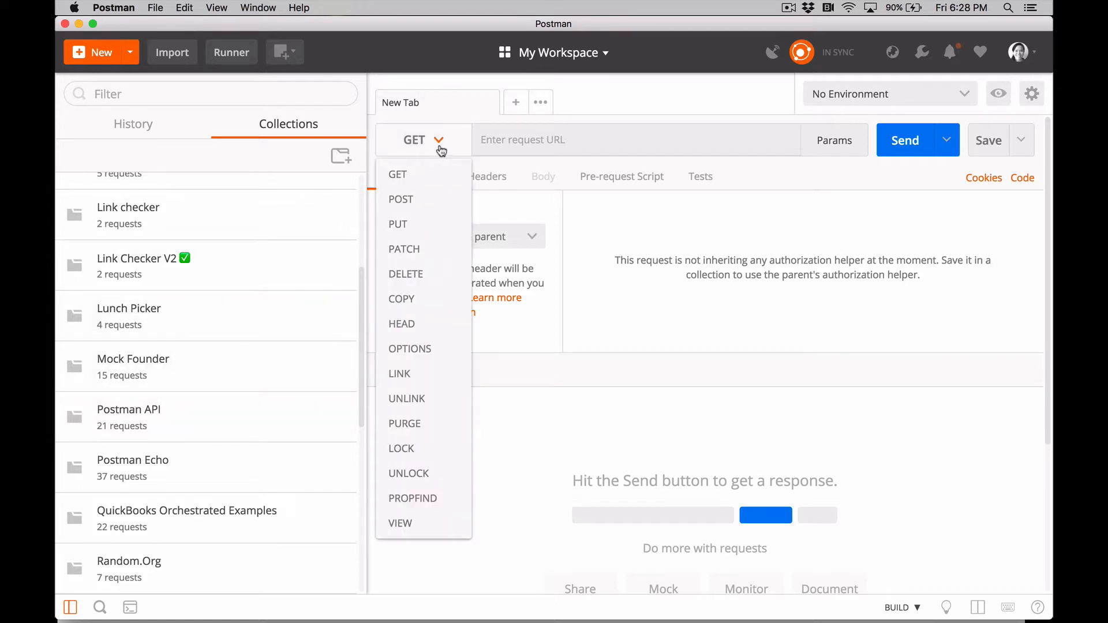
pyautogui.click(502, 139)
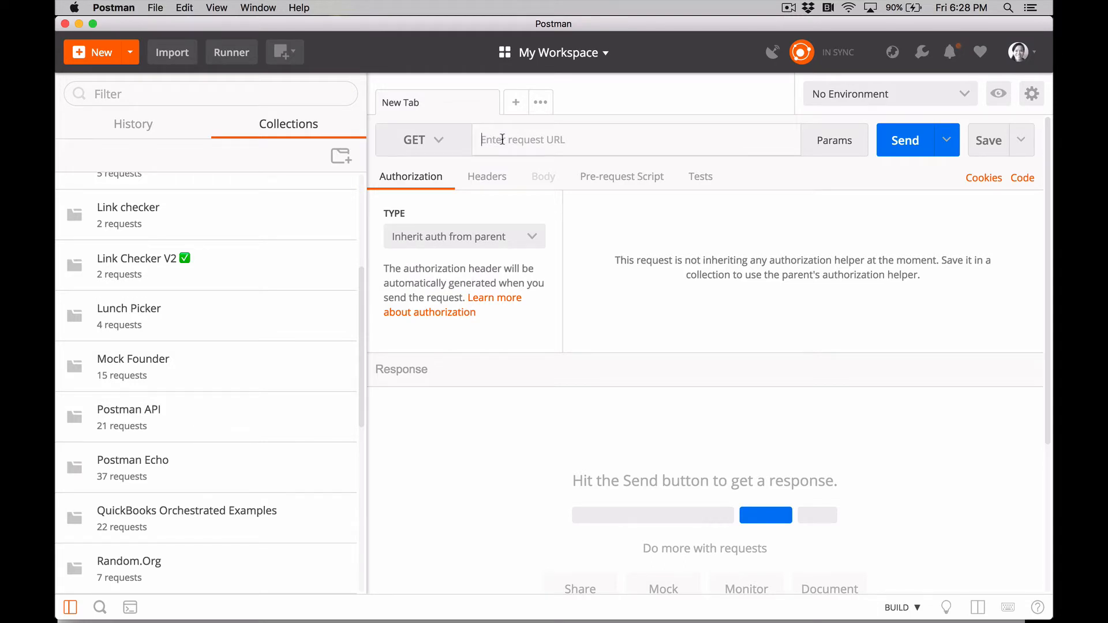
# Look through the personal and team workspaces, and switch to the Mock Service team workspace
pyautogui.click(560, 54)
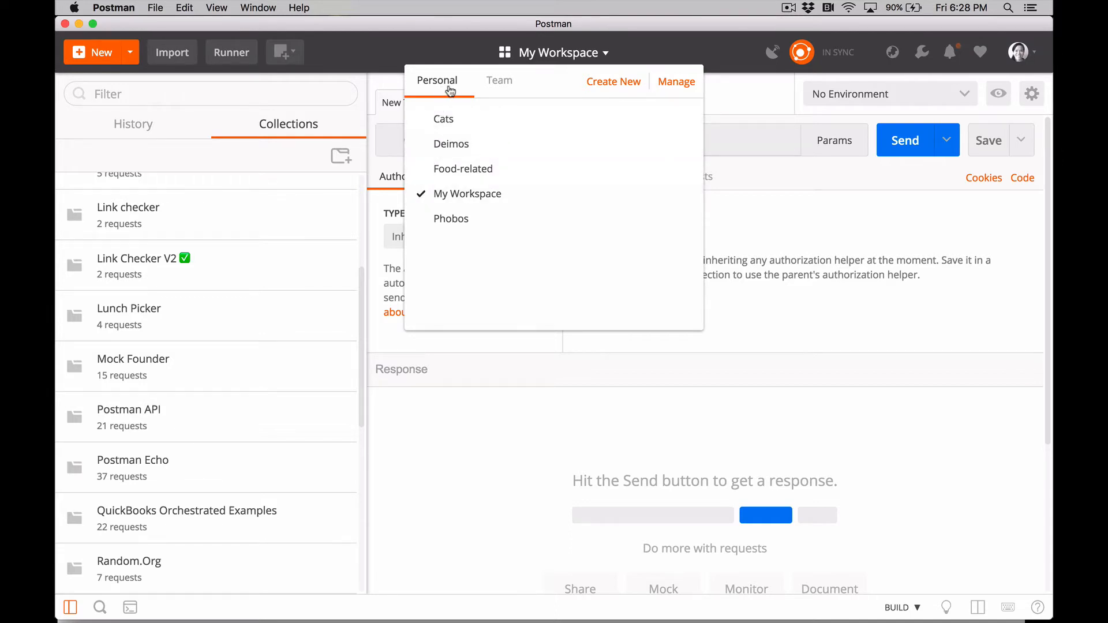
pyautogui.click(494, 87)
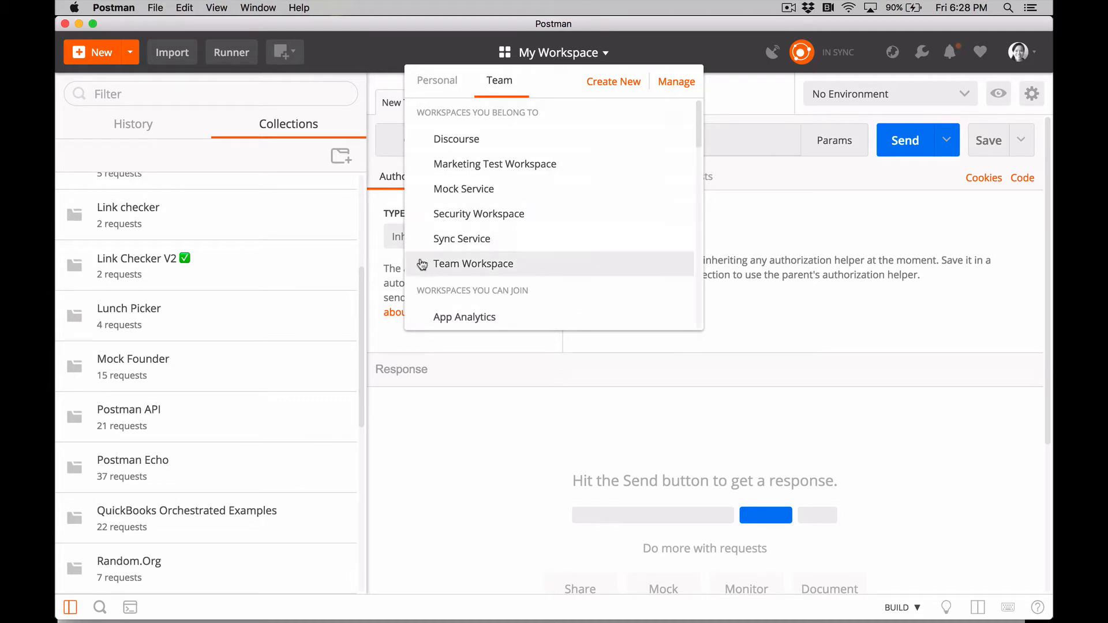
pyautogui.scroll(-4, 418, 312)
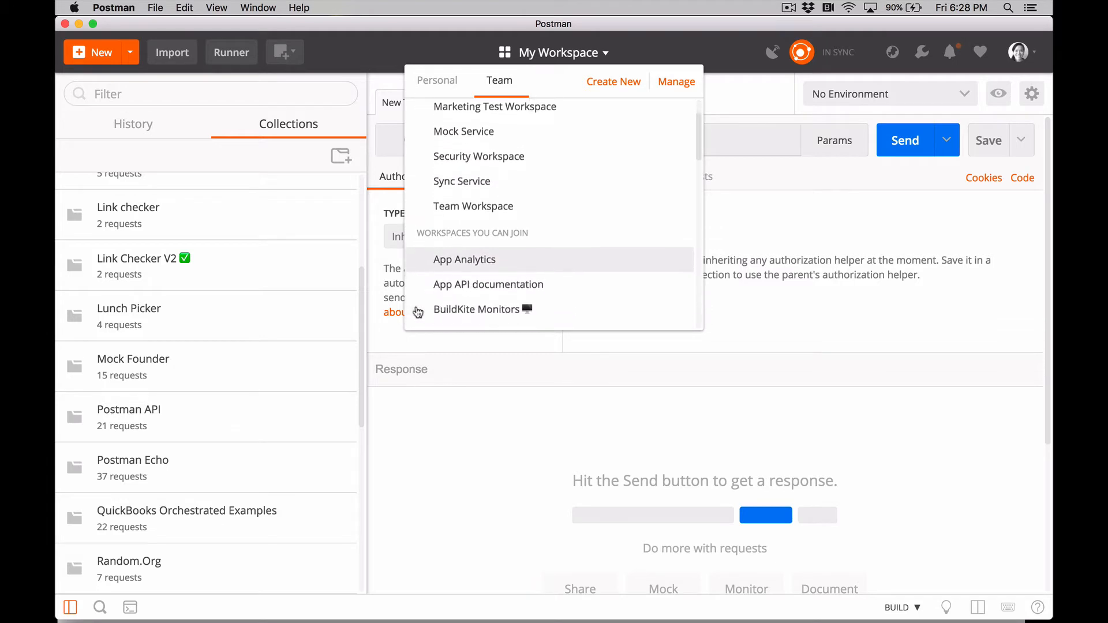
pyautogui.scroll(-6, 418, 313)
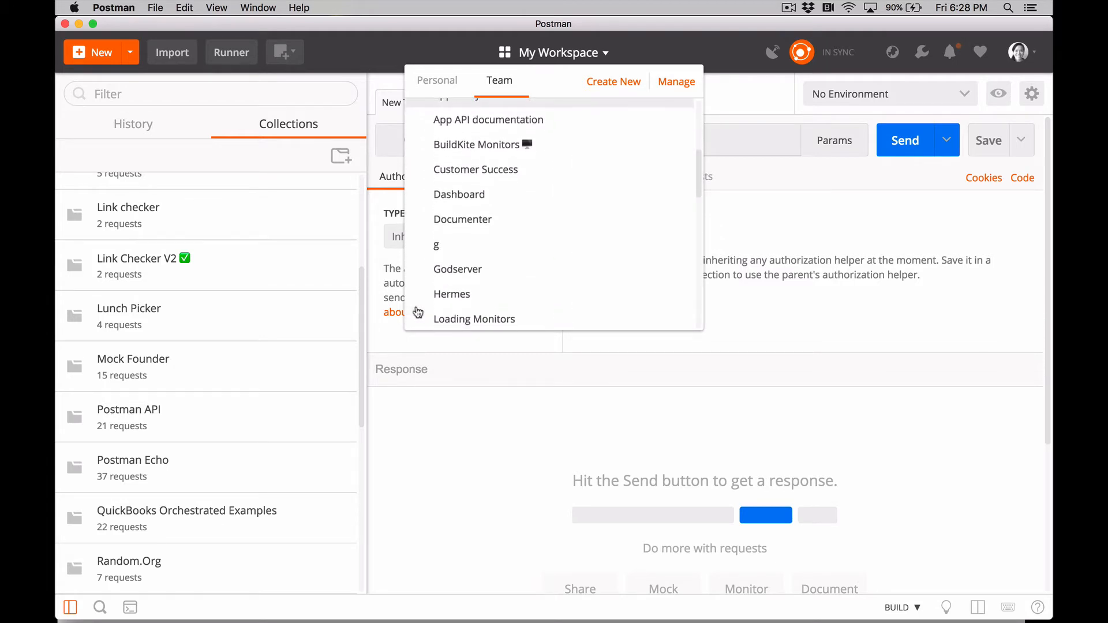
pyautogui.scroll(-8, 418, 312)
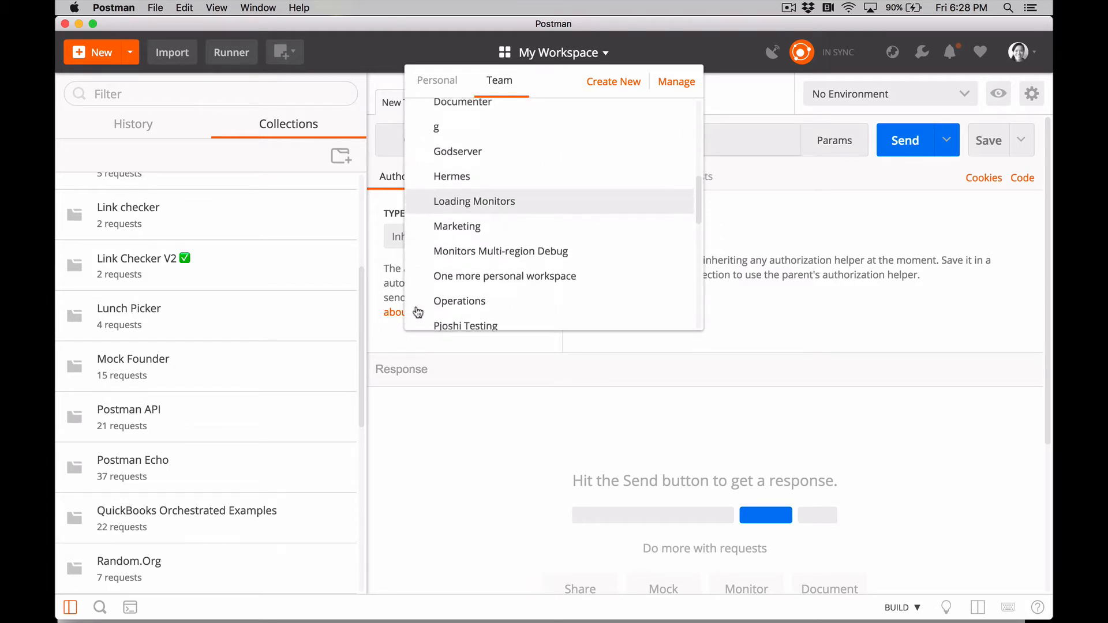
pyautogui.scroll(-4, 418, 313)
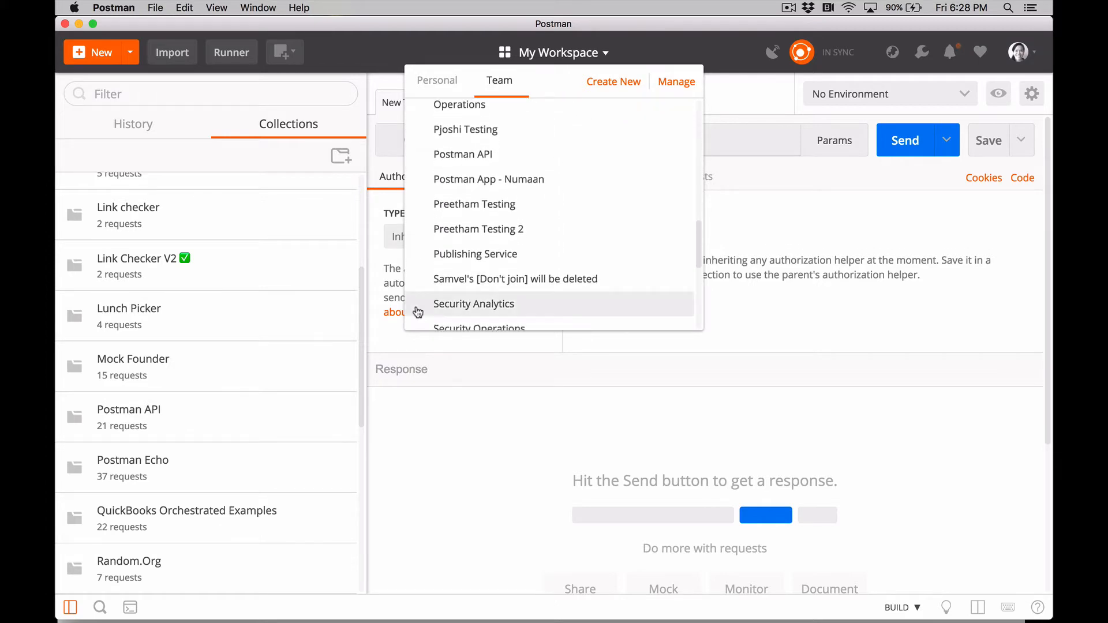
pyautogui.scroll(9, 418, 312)
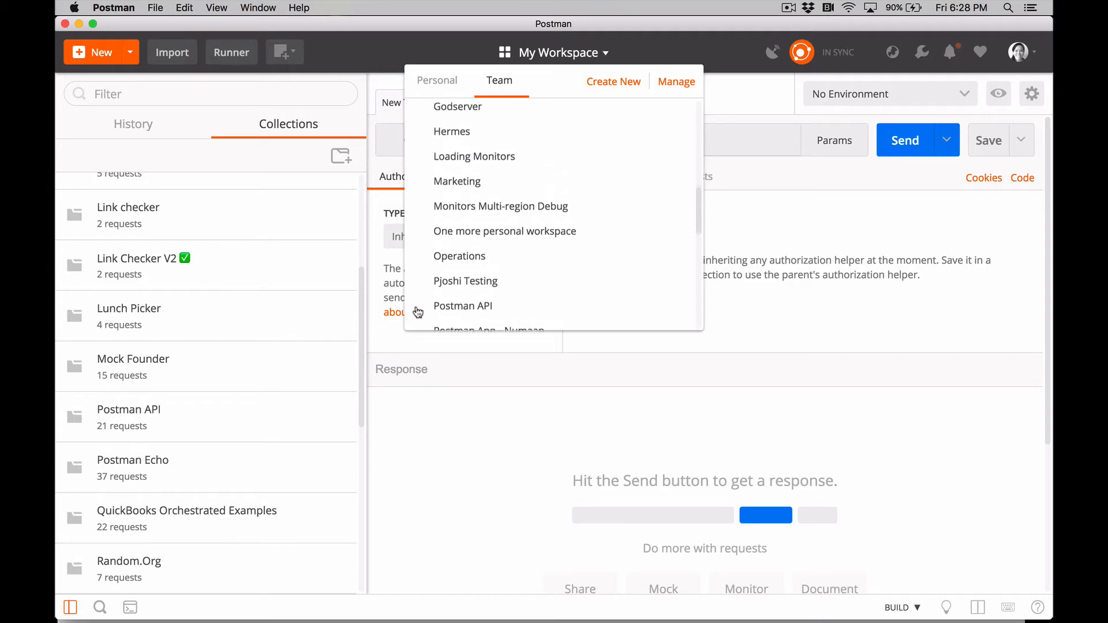
pyautogui.scroll(9, 418, 312)
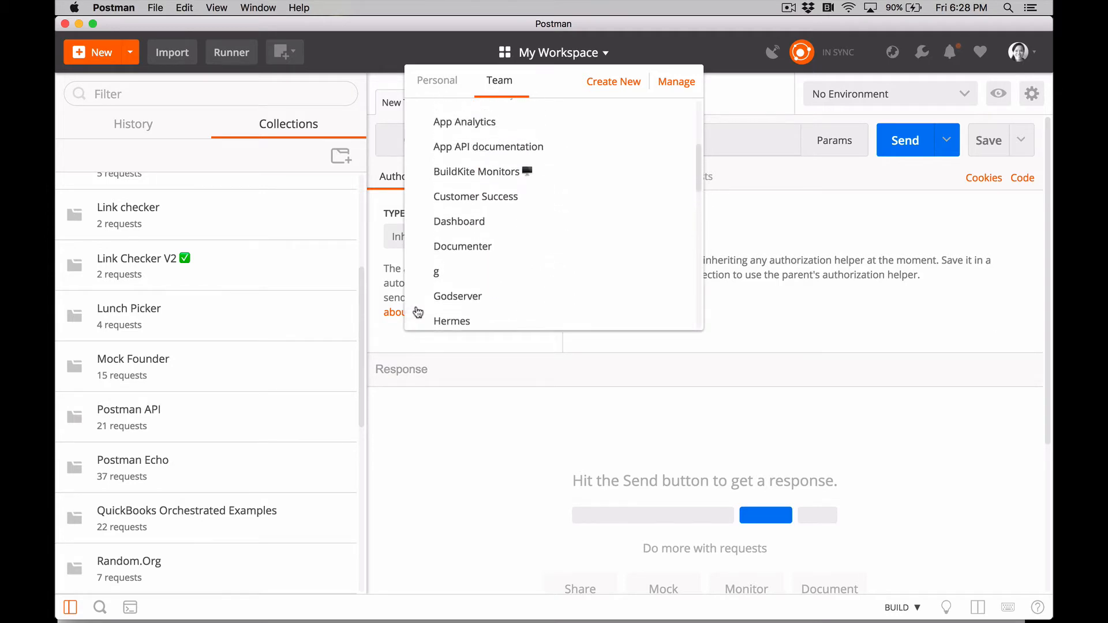
pyautogui.scroll(4, 418, 312)
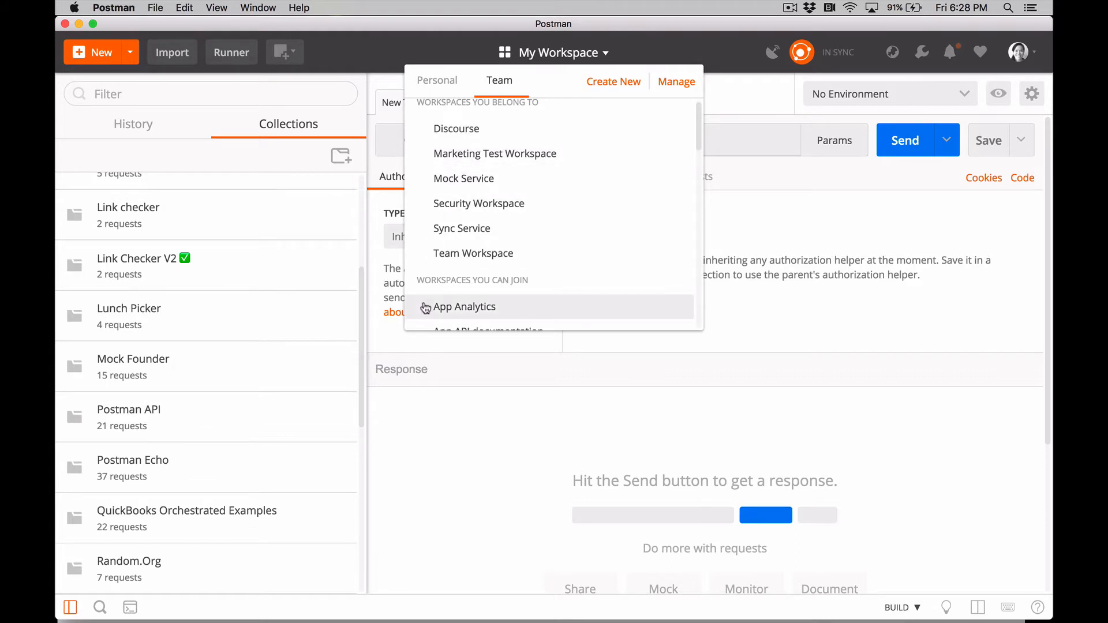
pyautogui.click(438, 179)
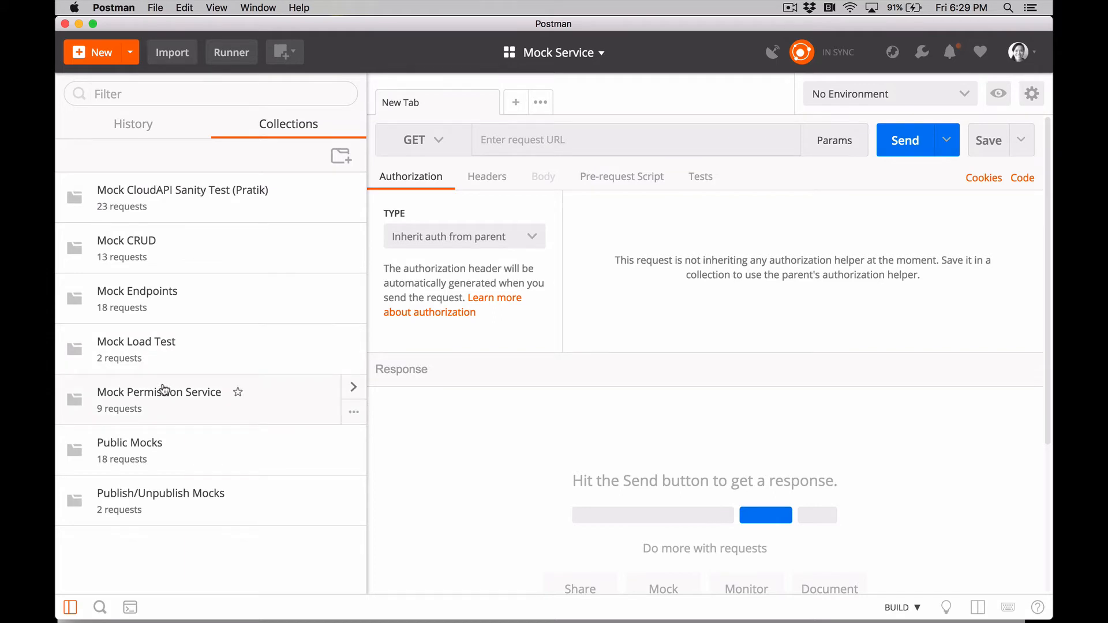
# Change the workspace from Build to Browse mode and view its environments and integrations
pyautogui.click(488, 140)
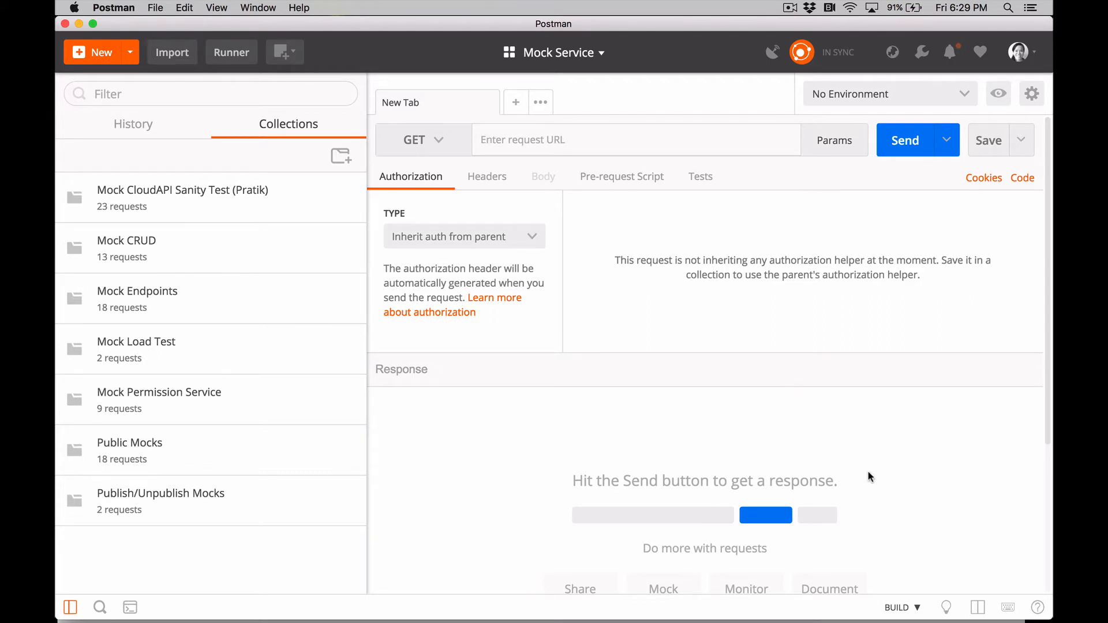
pyautogui.click(903, 614)
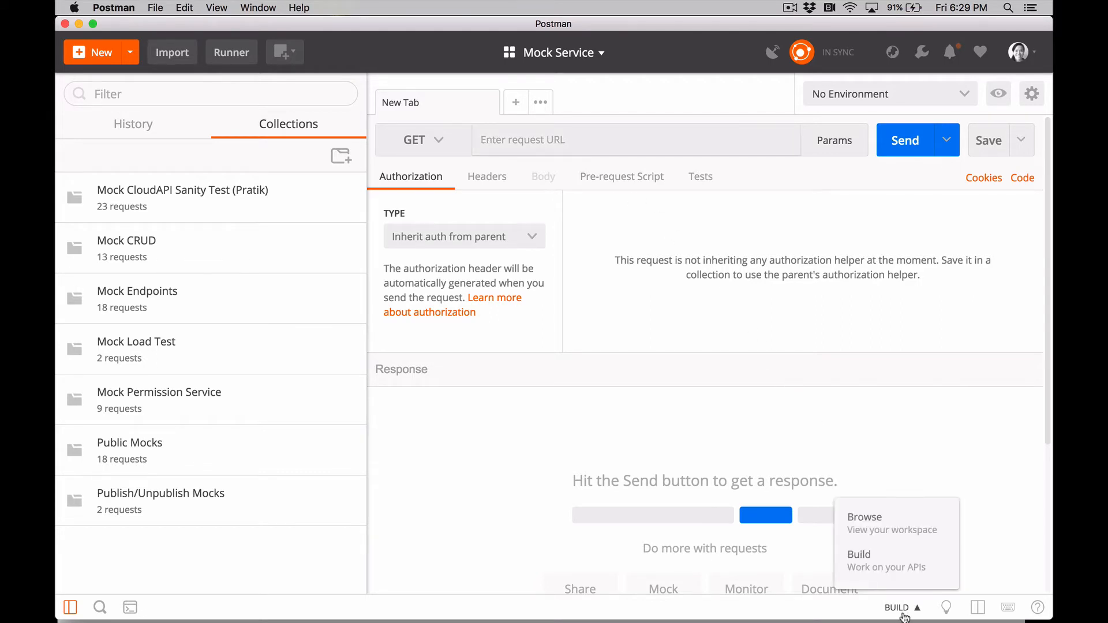
pyautogui.click(901, 528)
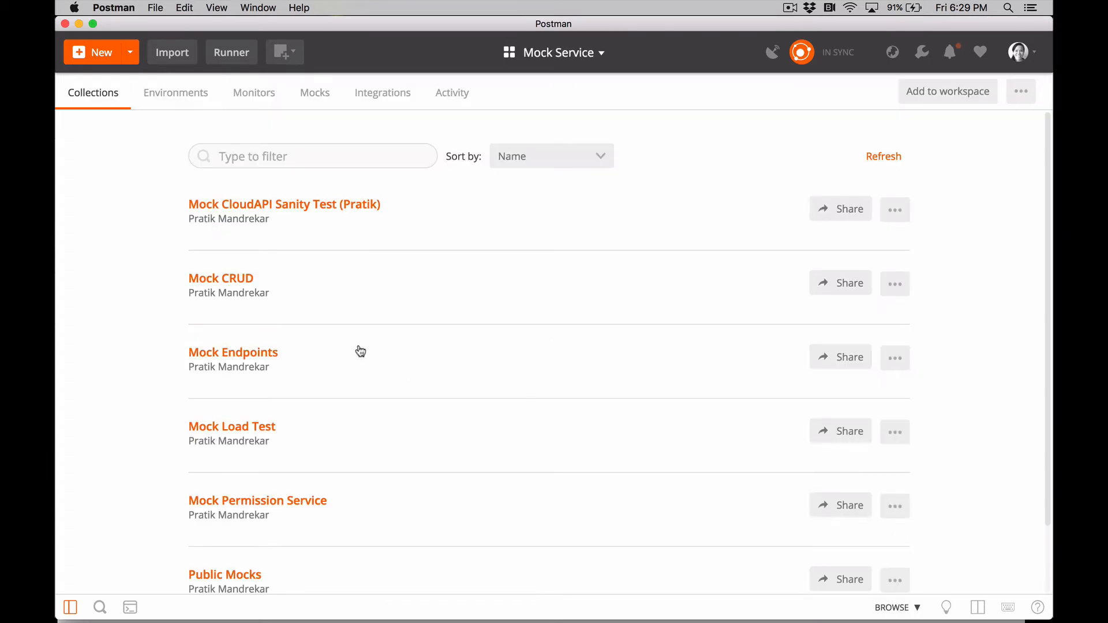
pyautogui.click(161, 94)
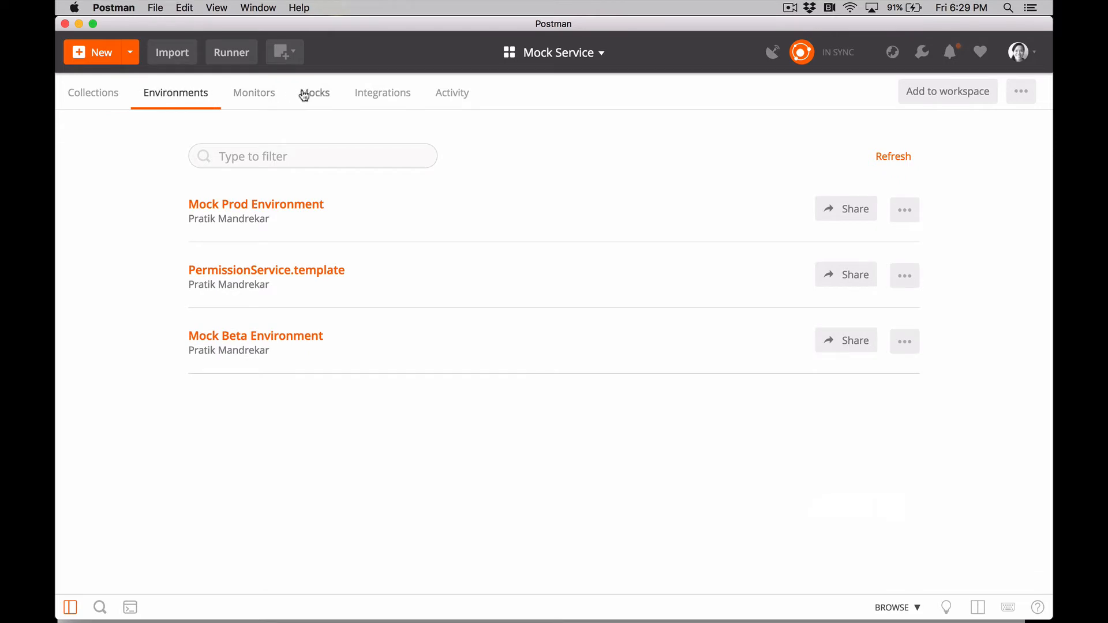
pyautogui.click(365, 97)
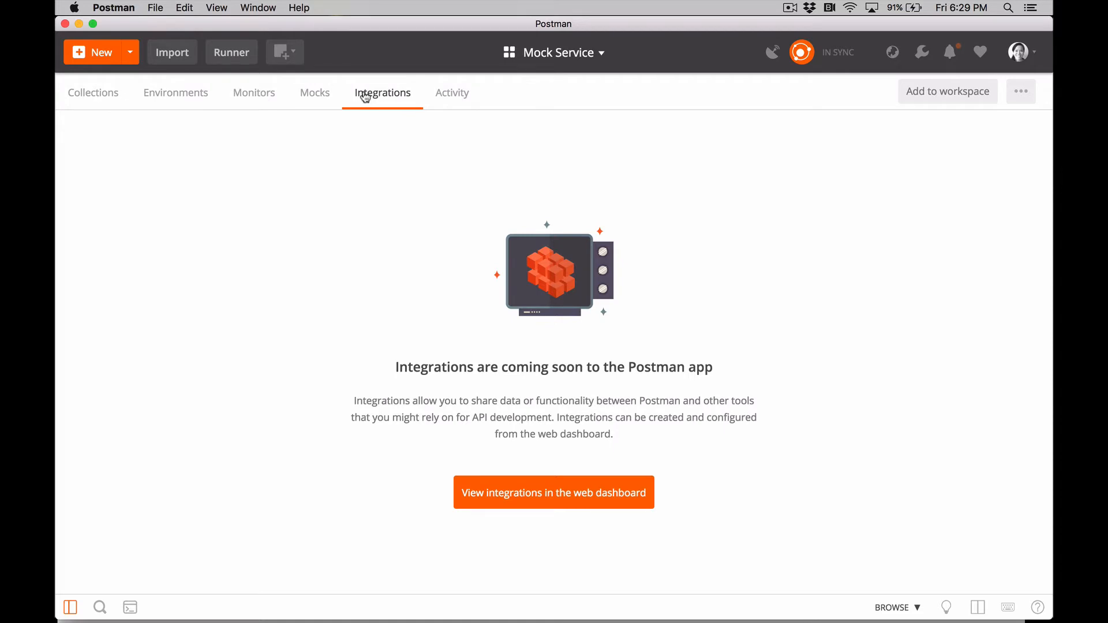
# Switch to the Phobos personal workspace and look through its collections
pyautogui.click(548, 58)
pyautogui.click(450, 84)
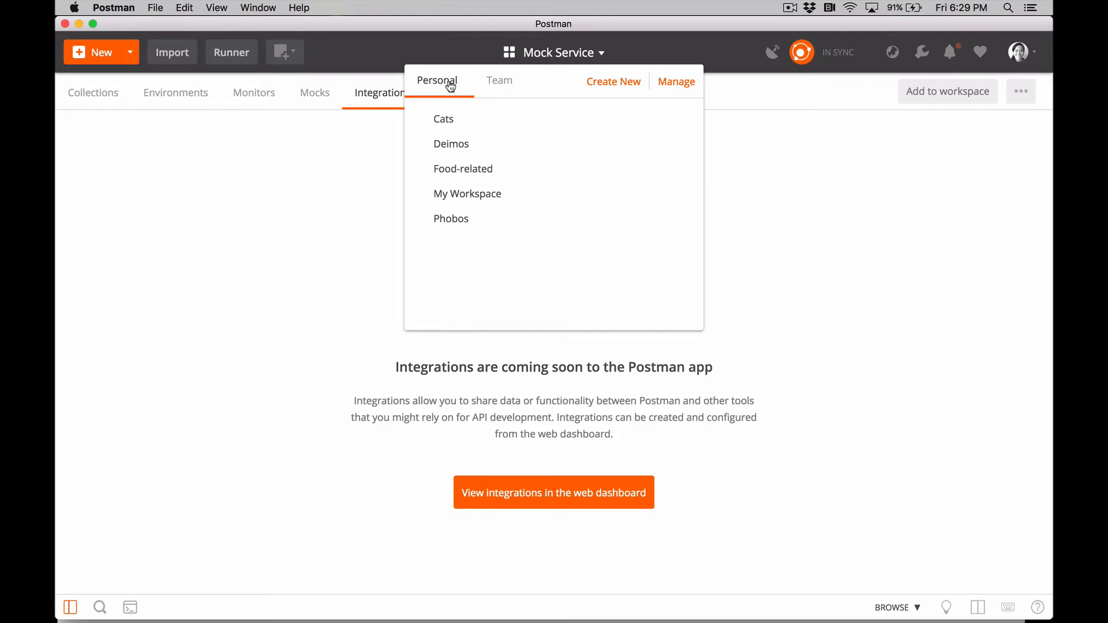
pyautogui.click(450, 217)
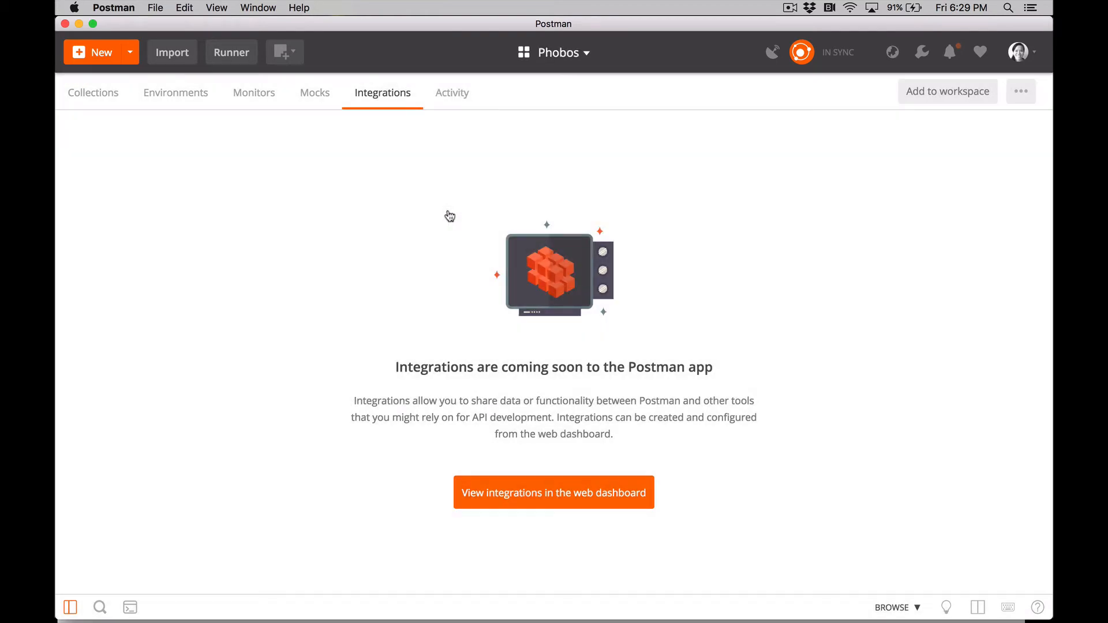
pyautogui.click(95, 97)
pyautogui.scroll(-2, 138, 235)
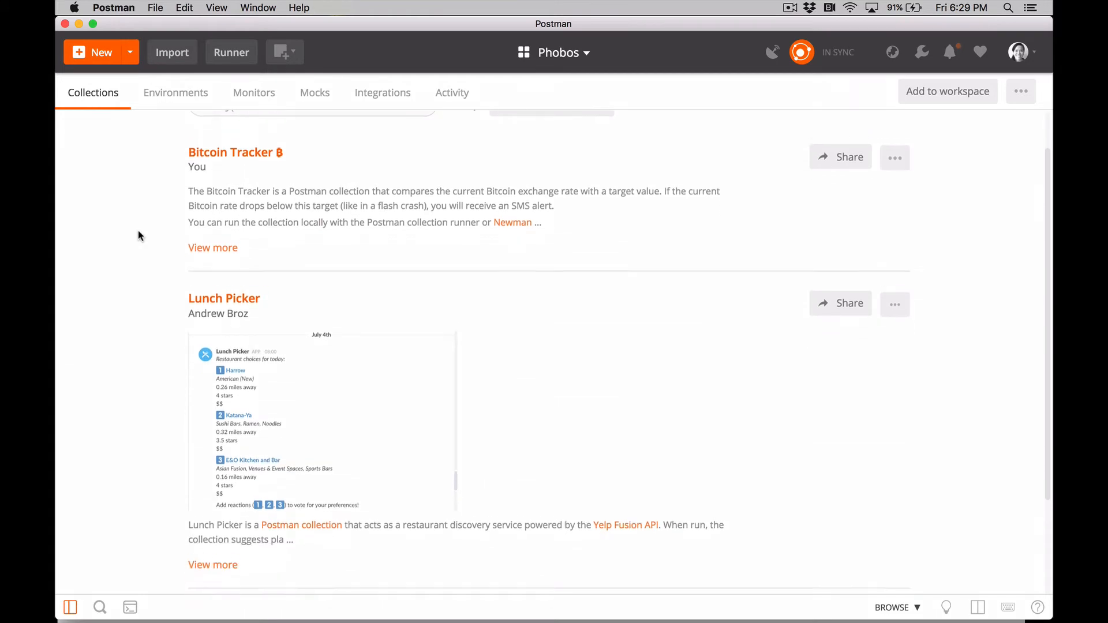
pyautogui.scroll(2, 139, 235)
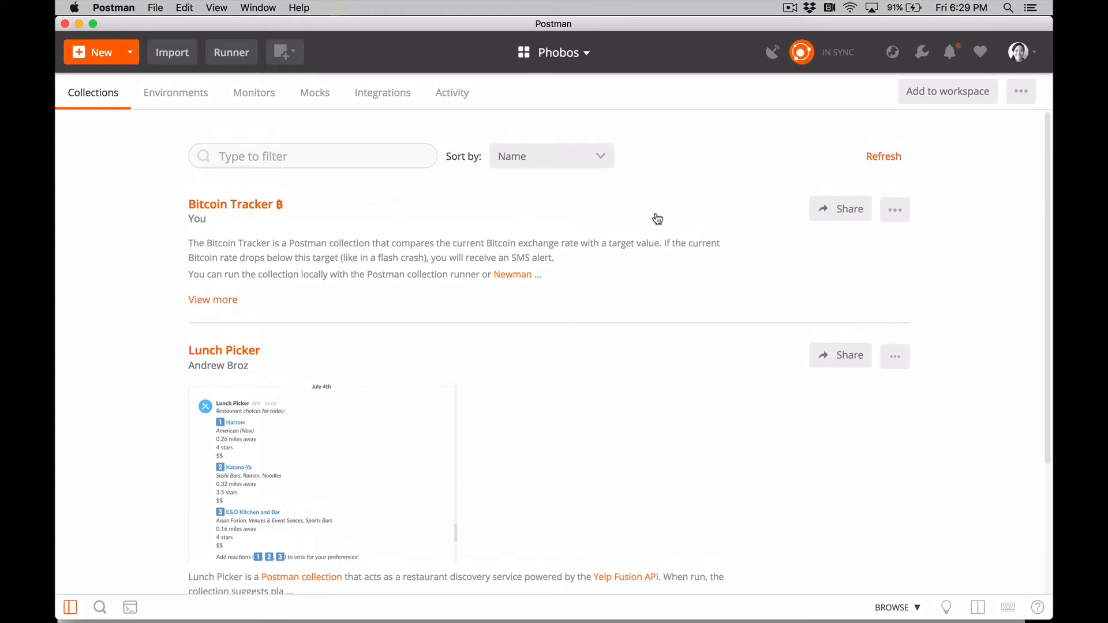
# Share the Bitcoin Tracker collection in the Marketing Test Workspace
pyautogui.click(829, 214)
pyautogui.click(700, 177)
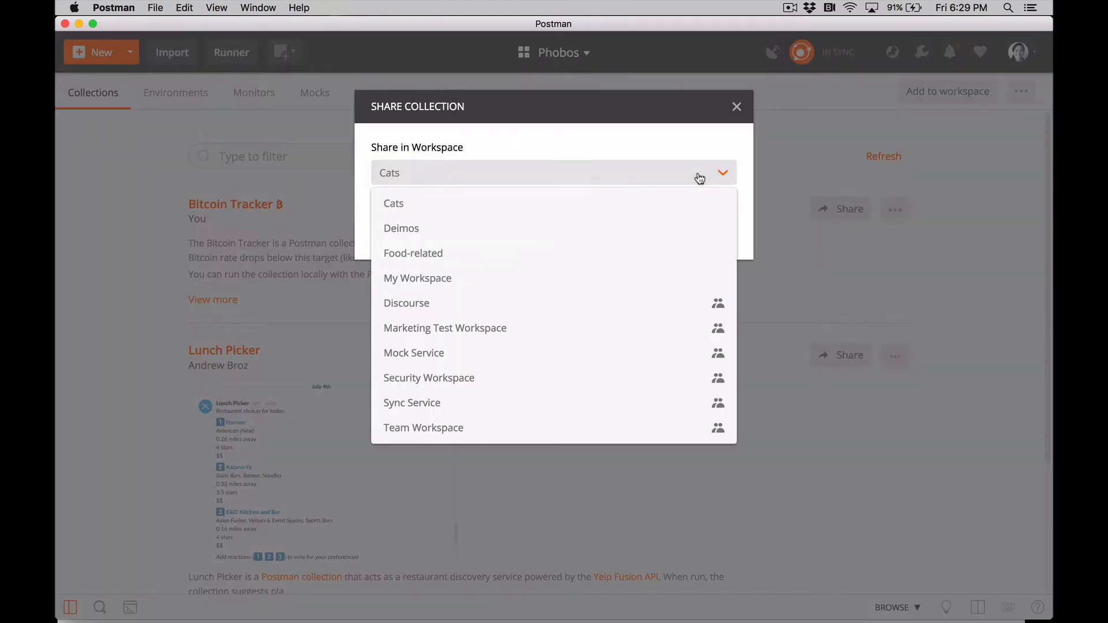
pyautogui.click(621, 336)
pyautogui.click(708, 261)
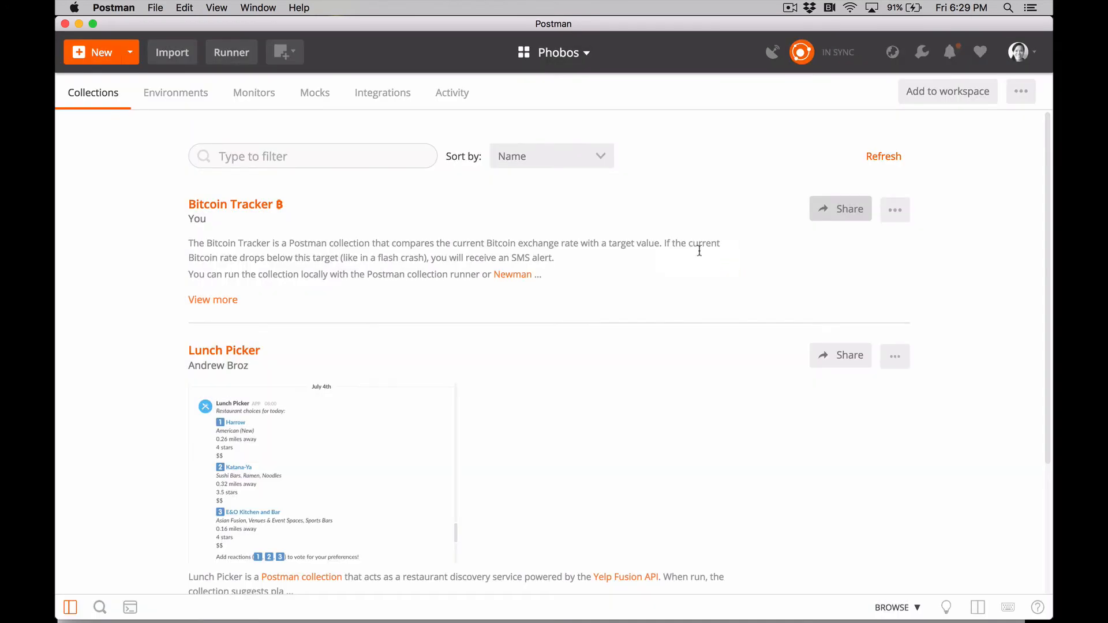
# Switch to the Marketing Test Workspace among the team workspaces
pyautogui.click(564, 57)
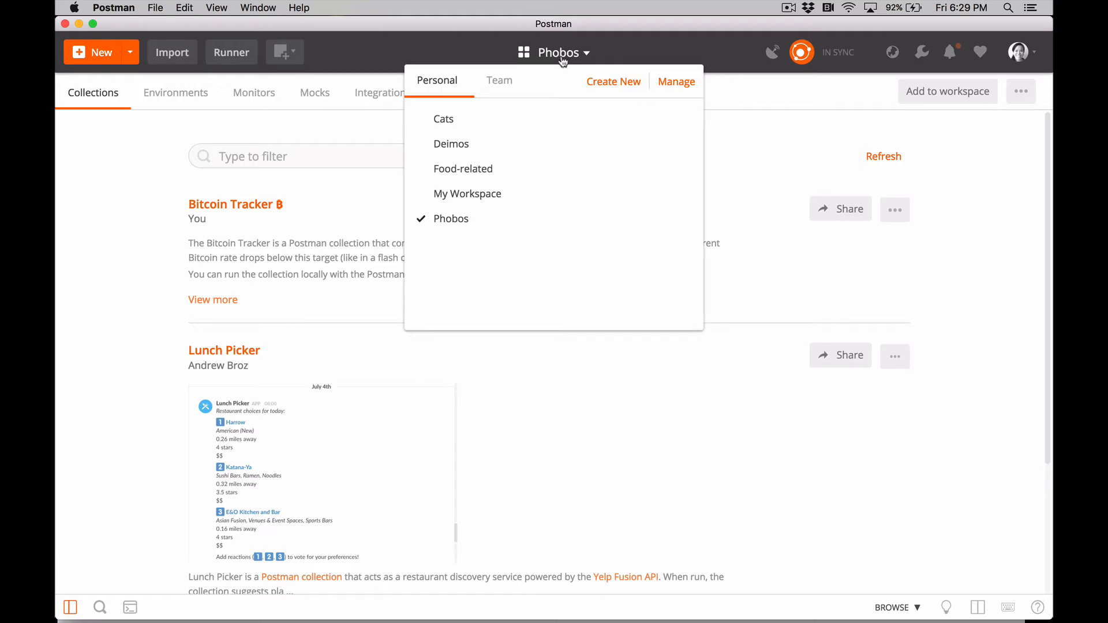
pyautogui.click(507, 81)
pyautogui.click(519, 163)
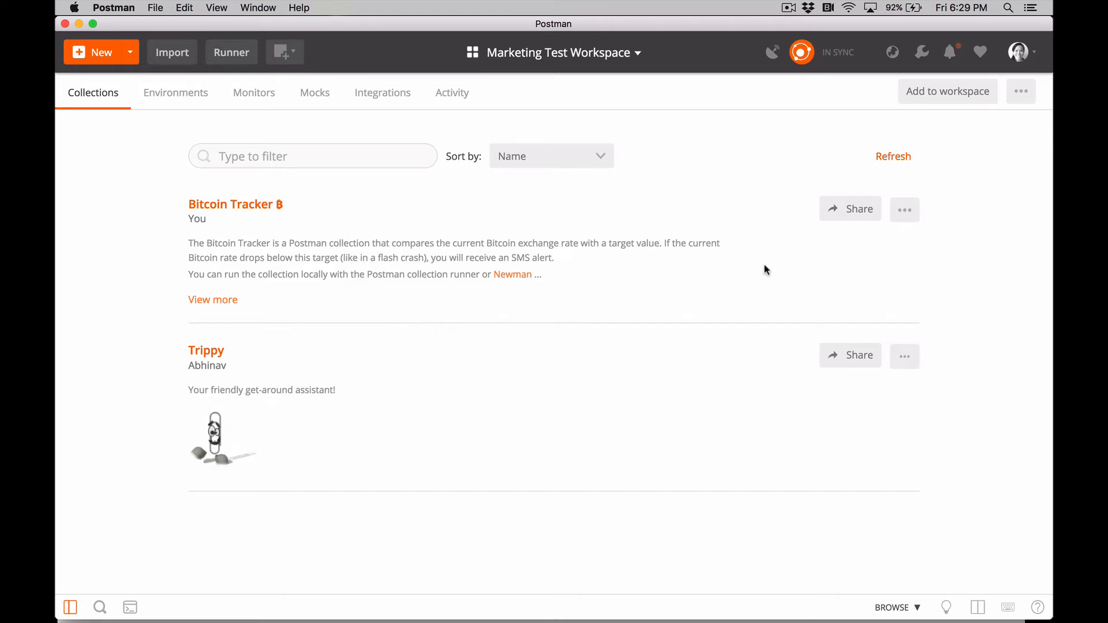
# Modify the Bitcoin Tracker collection's permissions by adding a team member's e-mail to the individual user permissions
pyautogui.click(905, 212)
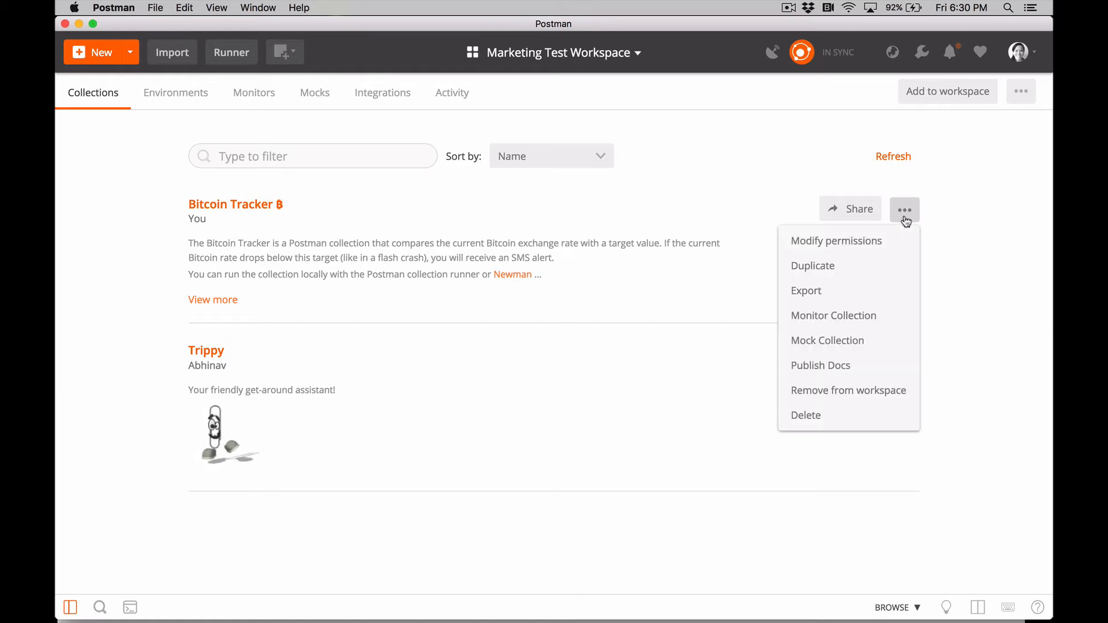
pyautogui.click(883, 243)
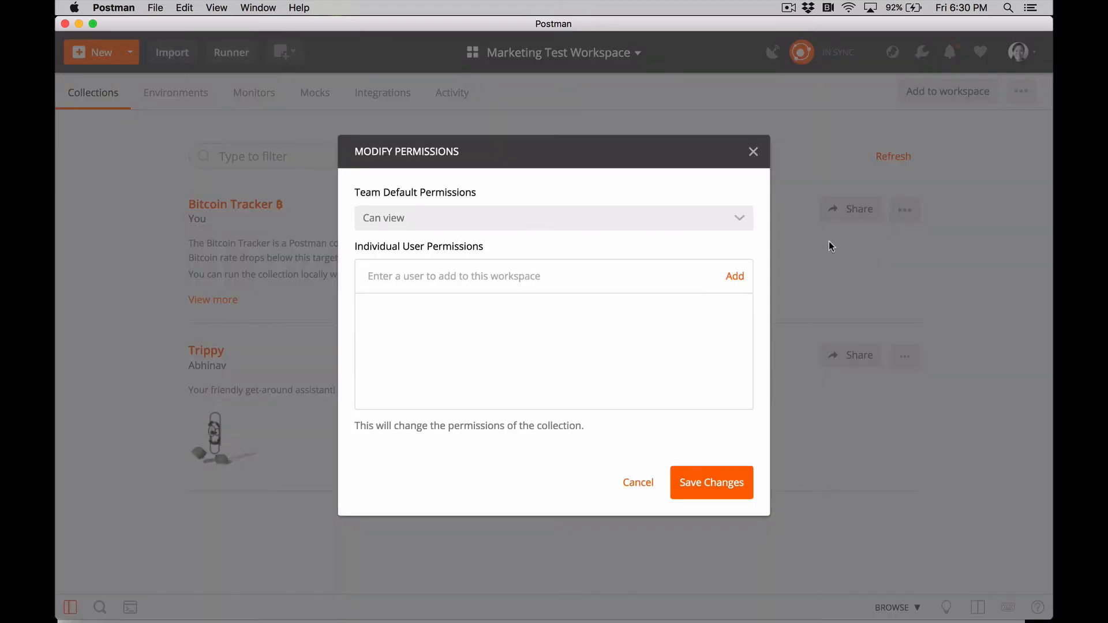
pyautogui.click(741, 221)
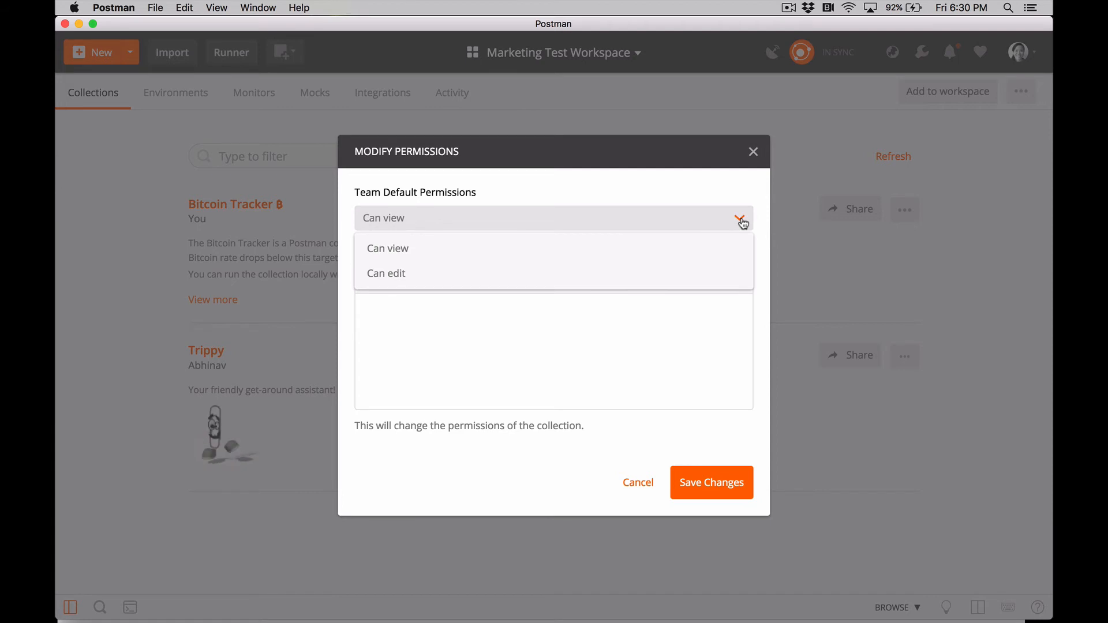
pyautogui.click(741, 221)
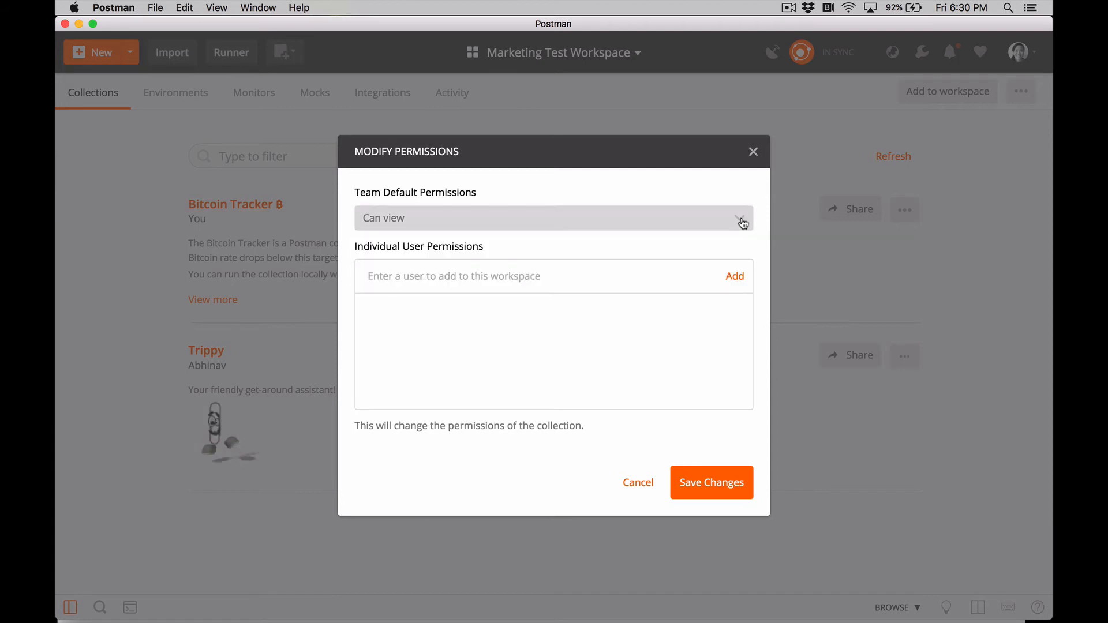
pyautogui.click(566, 275)
pyautogui.write('abhi')
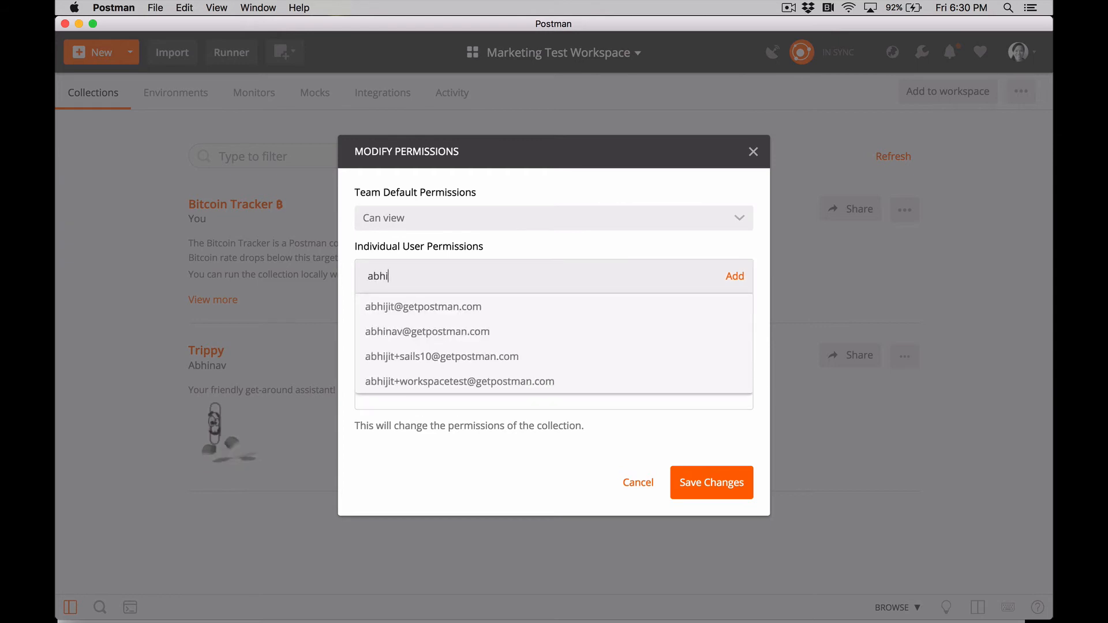
pyautogui.click(563, 329)
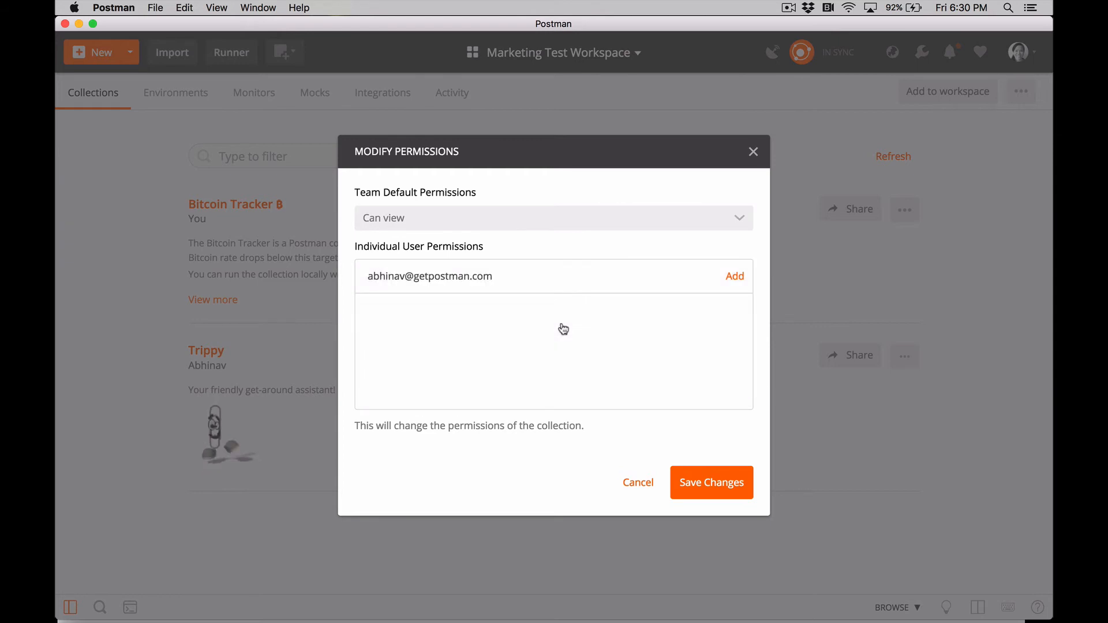
pyautogui.click(735, 277)
# Set the added team member's permission to Can edit and save the changes
pyautogui.click(709, 312)
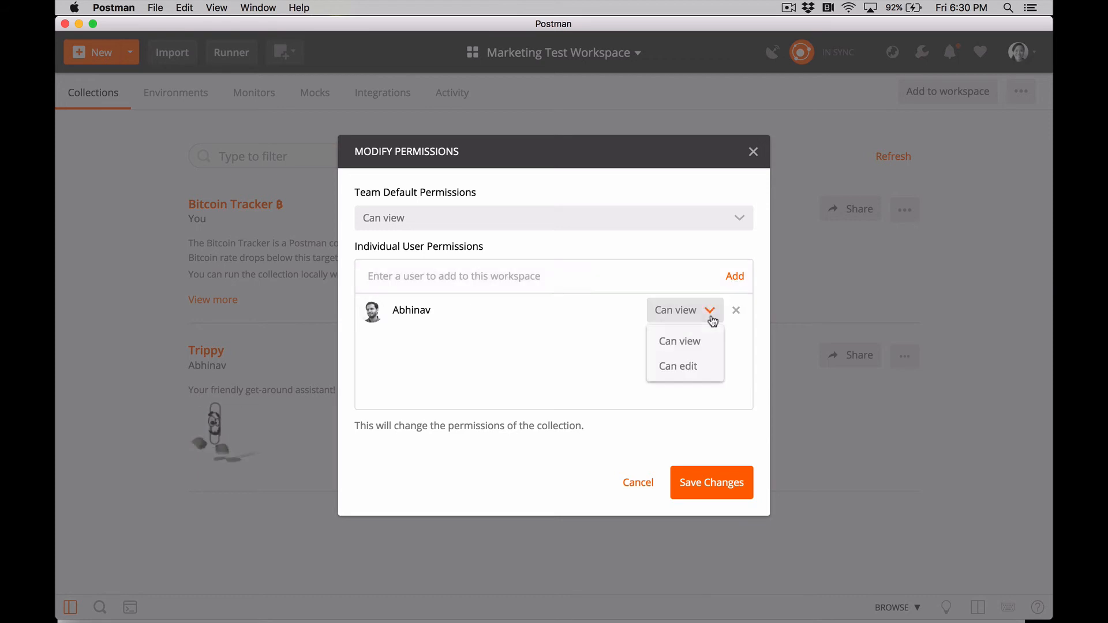
pyautogui.click(697, 363)
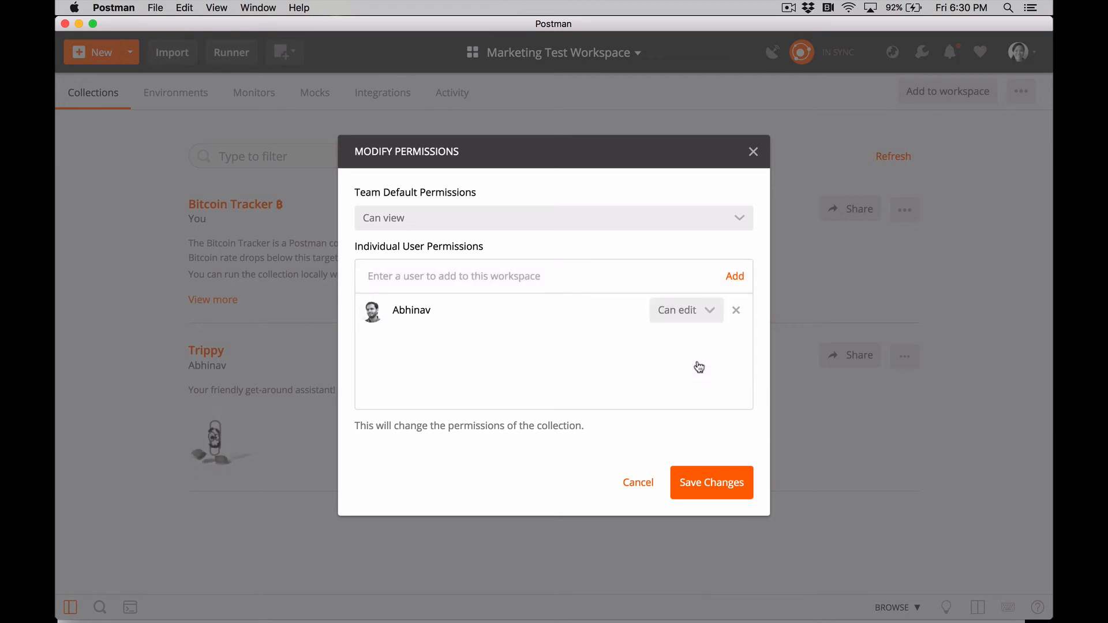
pyautogui.click(711, 488)
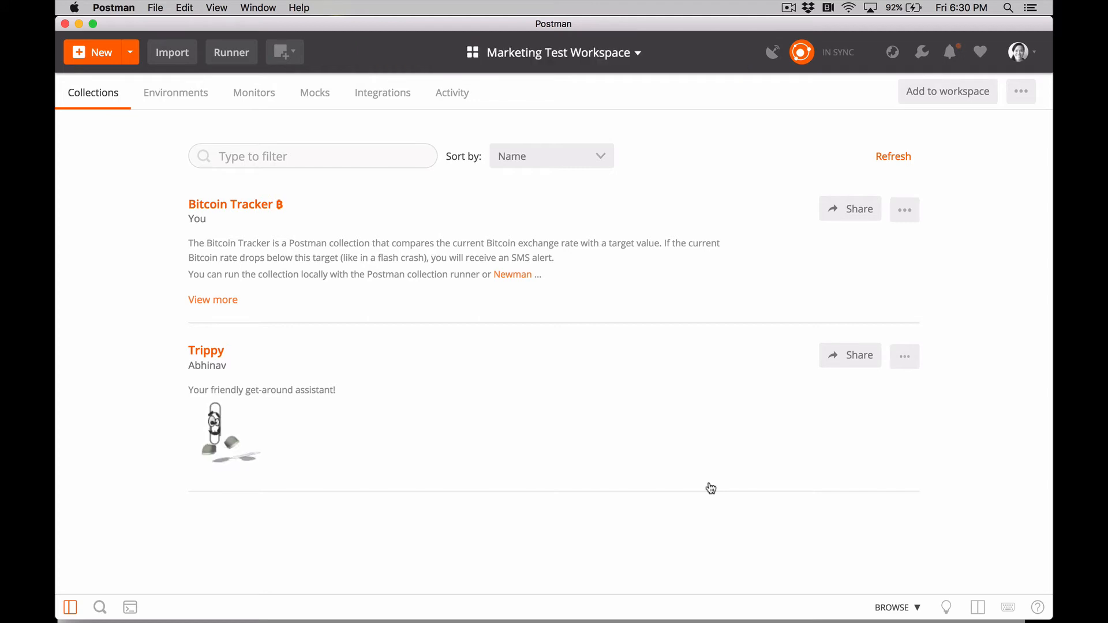
# Review the Marketing Test Workspace's environments and activity feed, returning to its collections
pyautogui.click(174, 94)
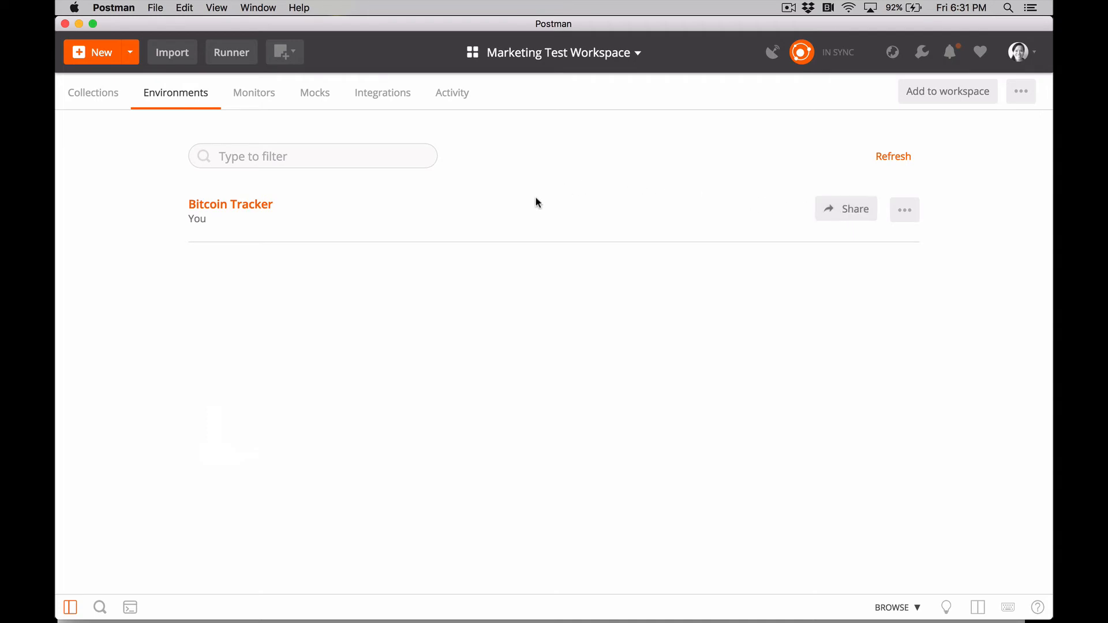
pyautogui.click(458, 99)
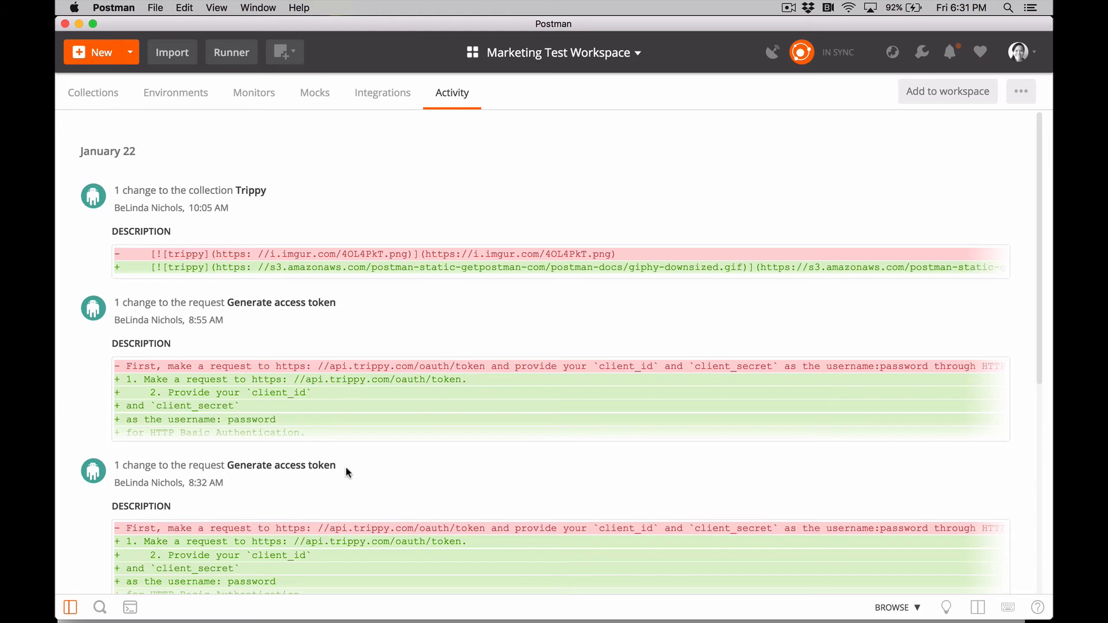
pyautogui.click(100, 96)
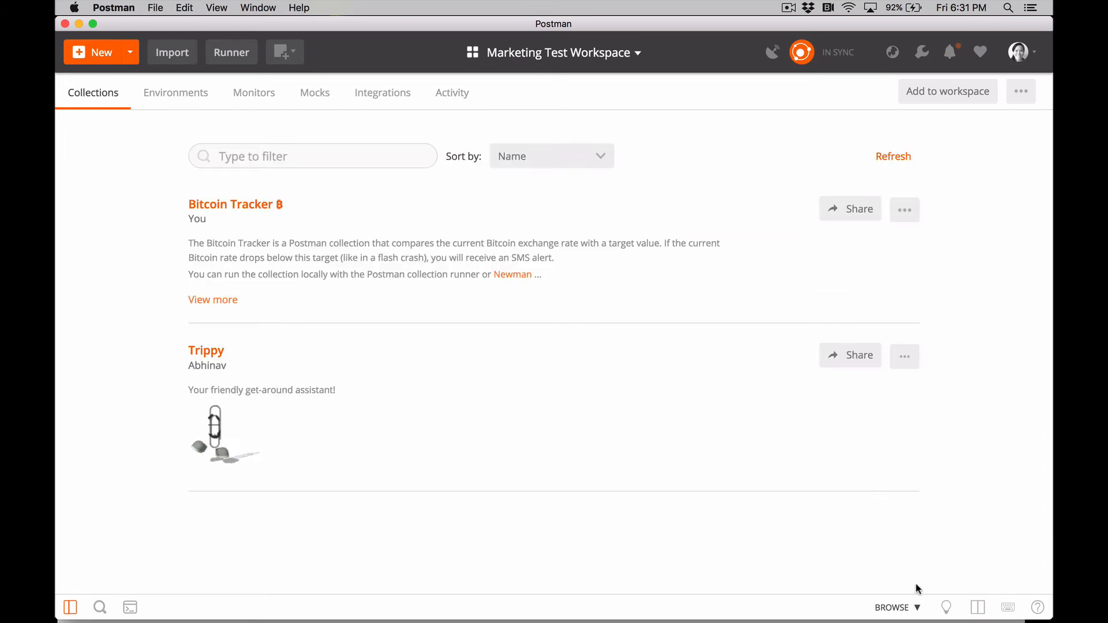
# Switch the workspace to the Build view and examine the Bitcoin Tracker collection's activity history in its details
pyautogui.click(898, 608)
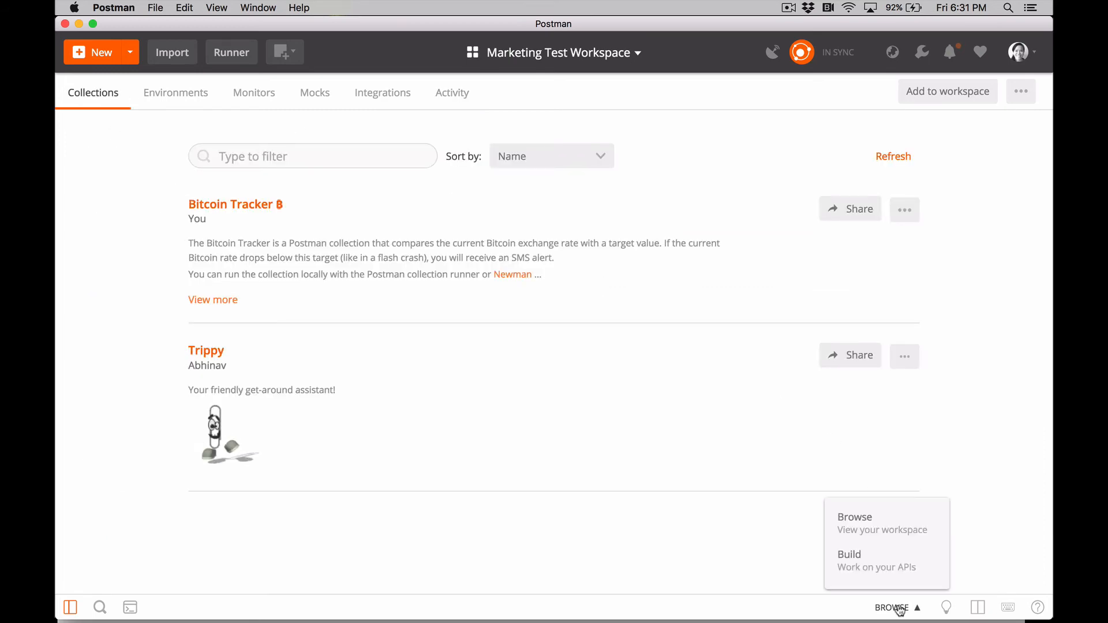
pyautogui.click(888, 569)
pyautogui.click(353, 188)
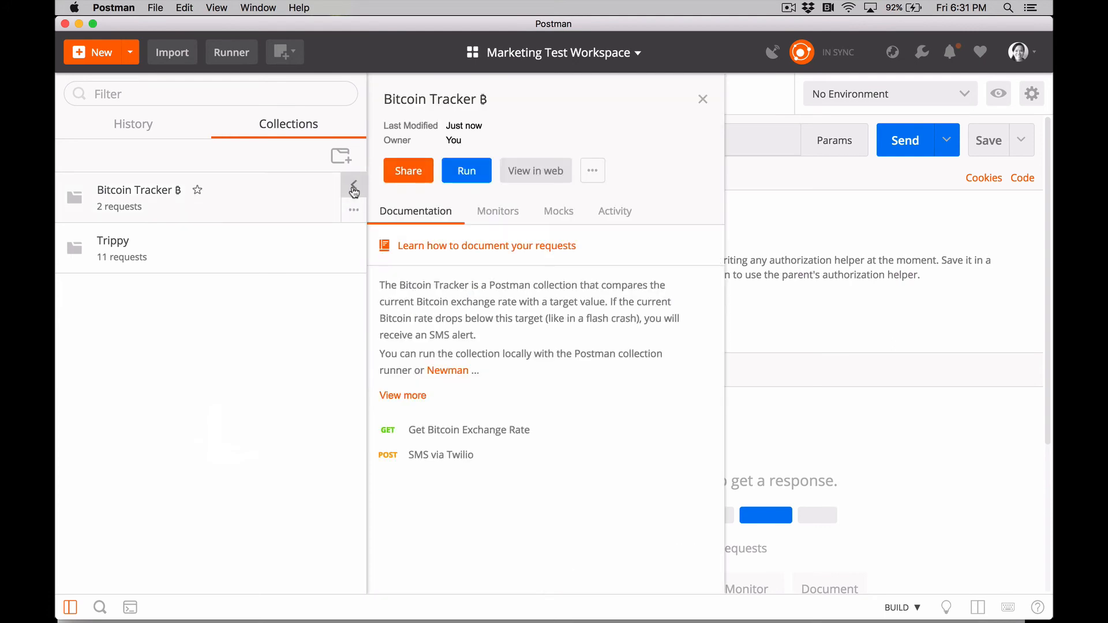
pyautogui.click(613, 214)
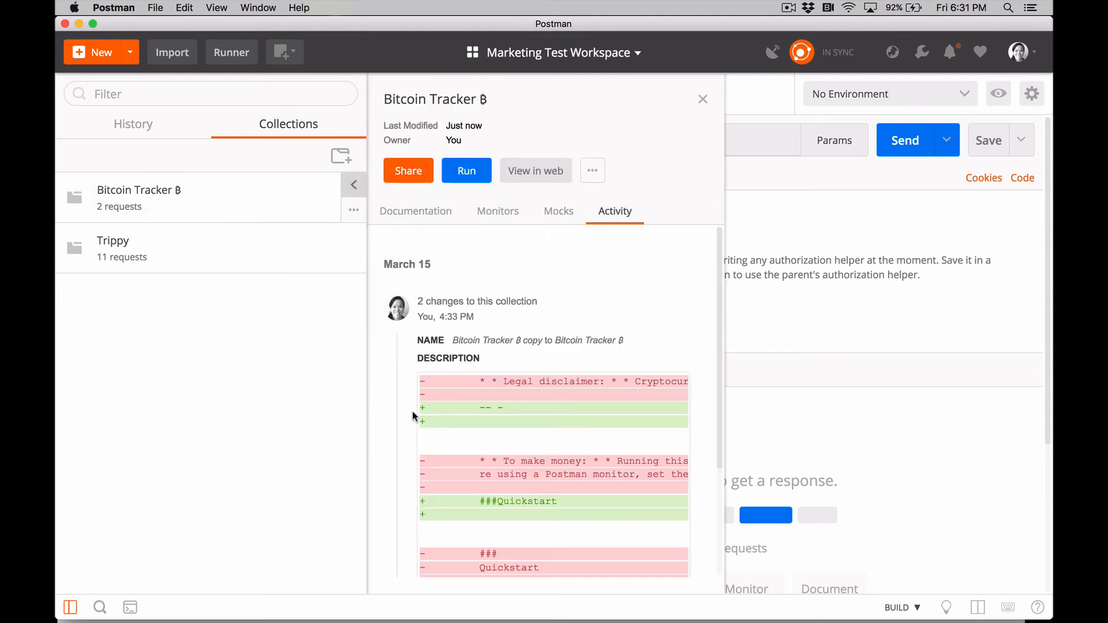
pyautogui.scroll(-2, 413, 410)
pyautogui.scroll(-4, 412, 410)
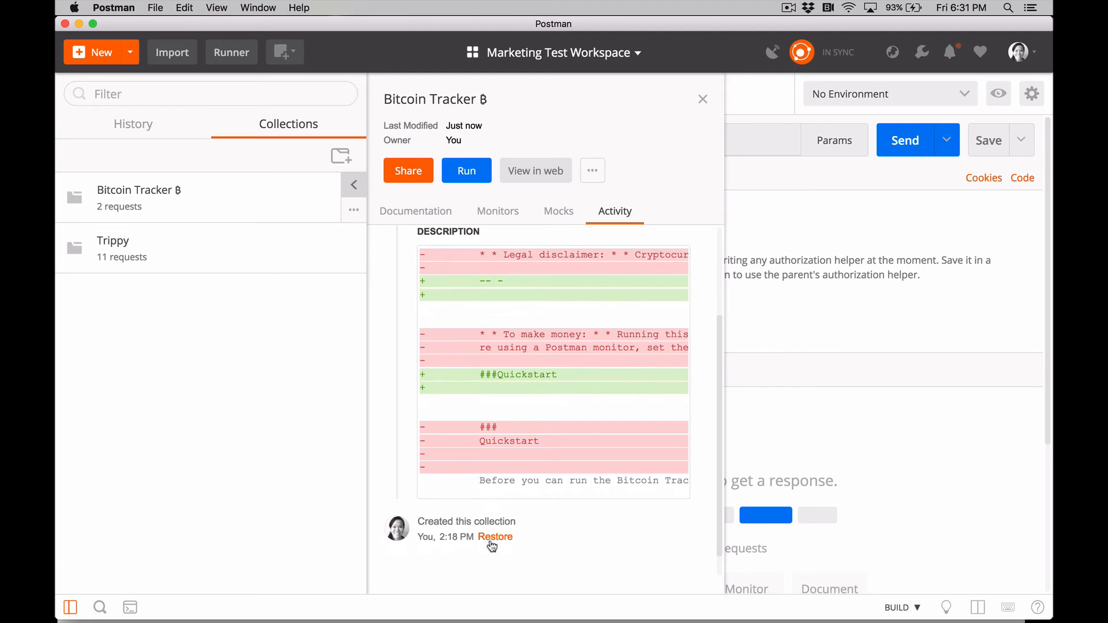
# Return the workspace to the Browse view and open its integrations in the web dashboard
pyautogui.click(902, 607)
pyautogui.click(878, 521)
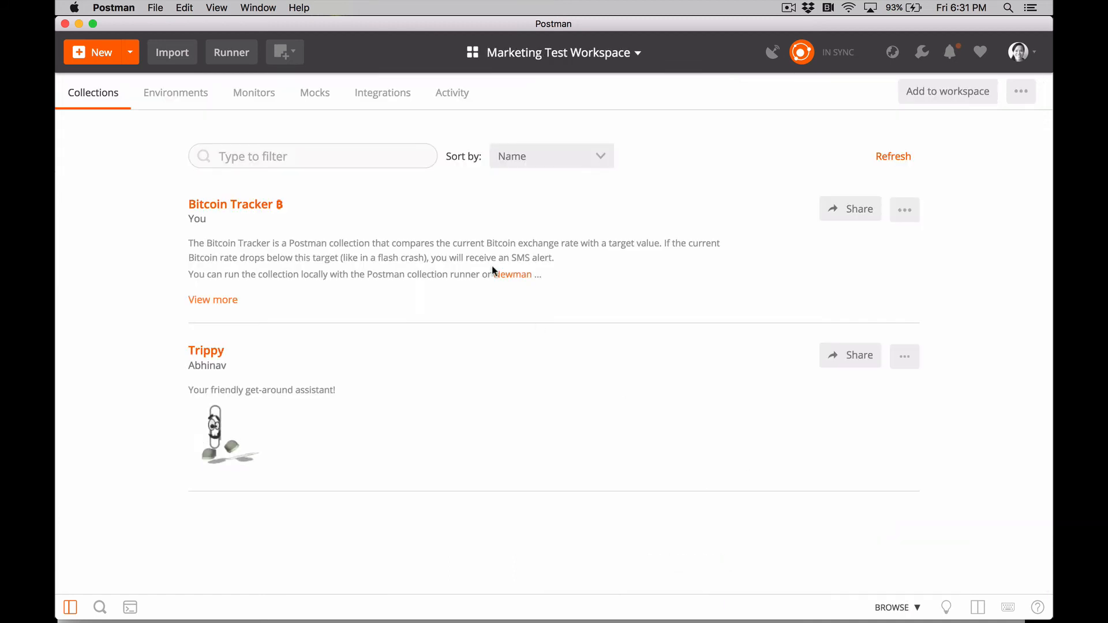
pyautogui.click(383, 93)
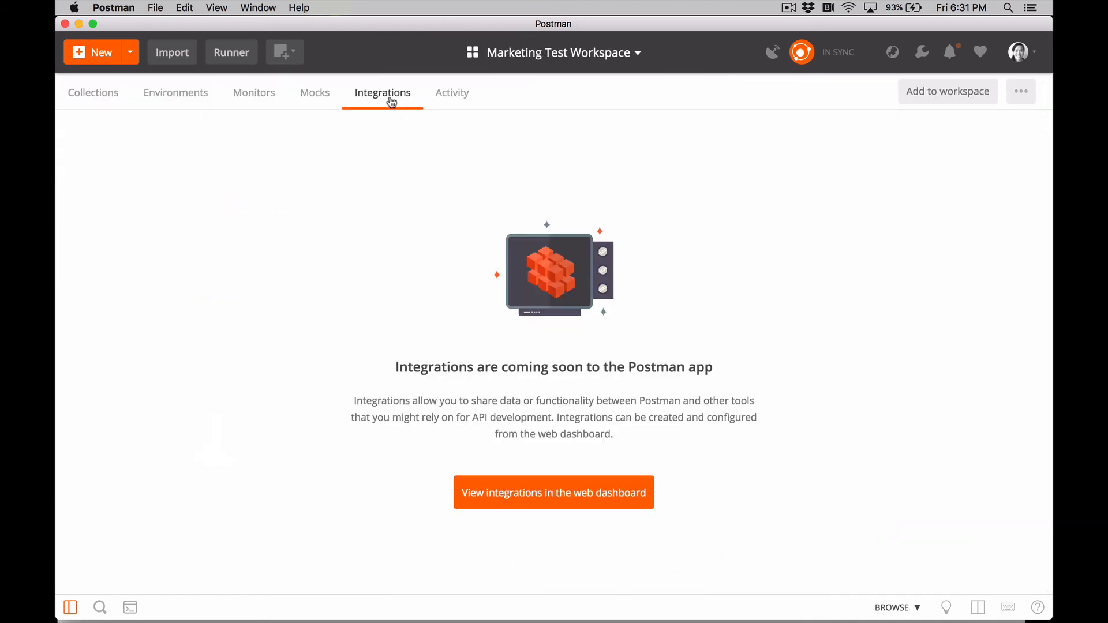
pyautogui.click(562, 491)
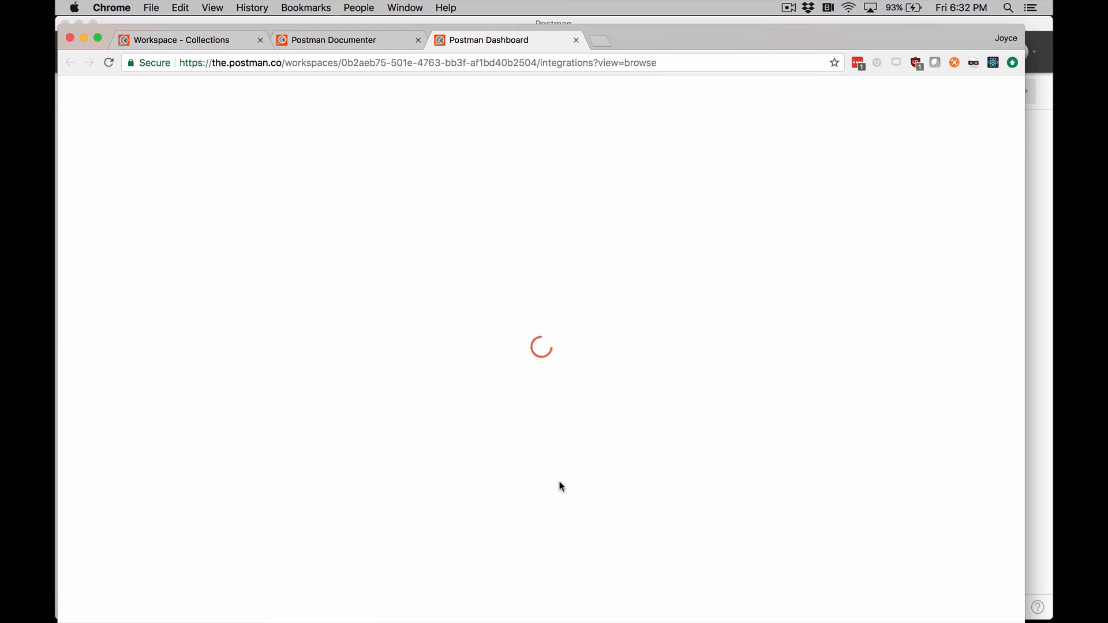
# View the GitHub integration's details, returning to the list of available integrations
pyautogui.scroll(-5, 560, 487)
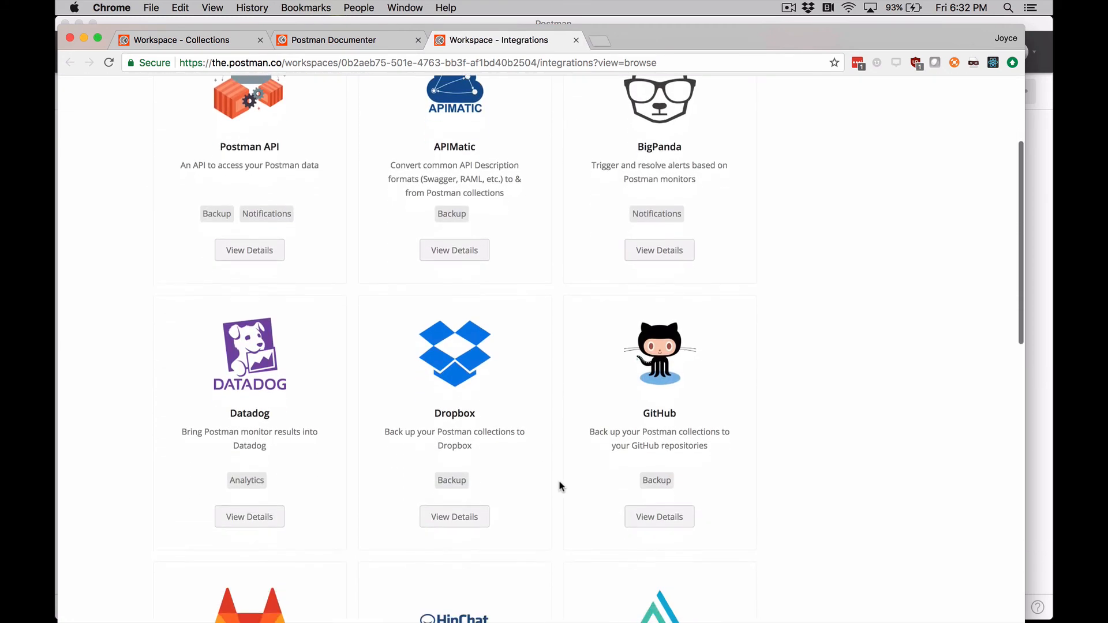
pyautogui.click(640, 520)
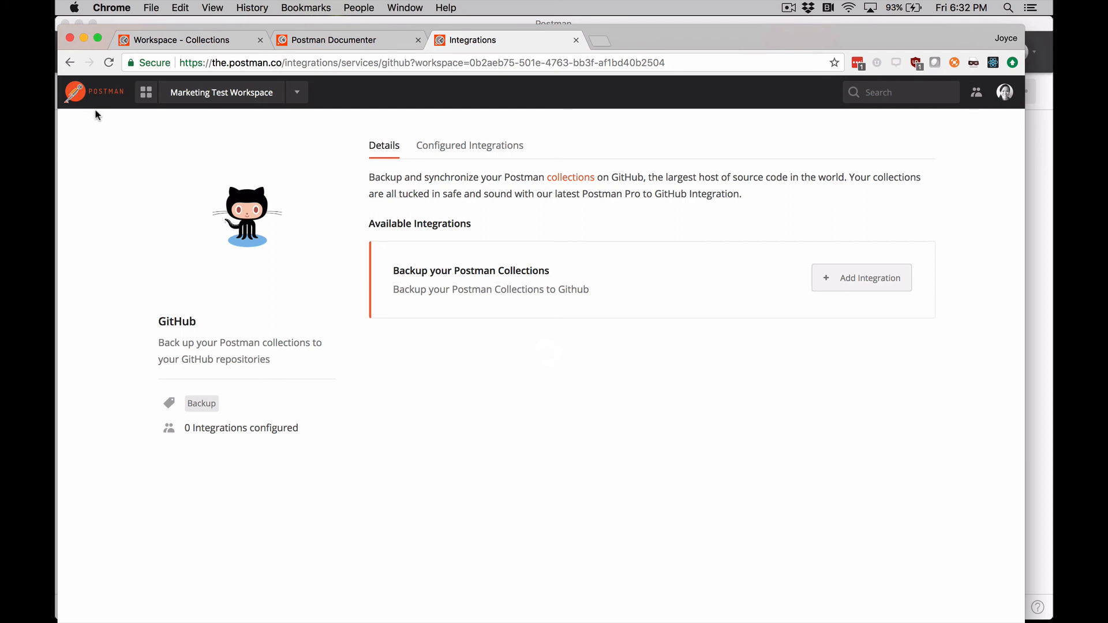
pyautogui.click(70, 63)
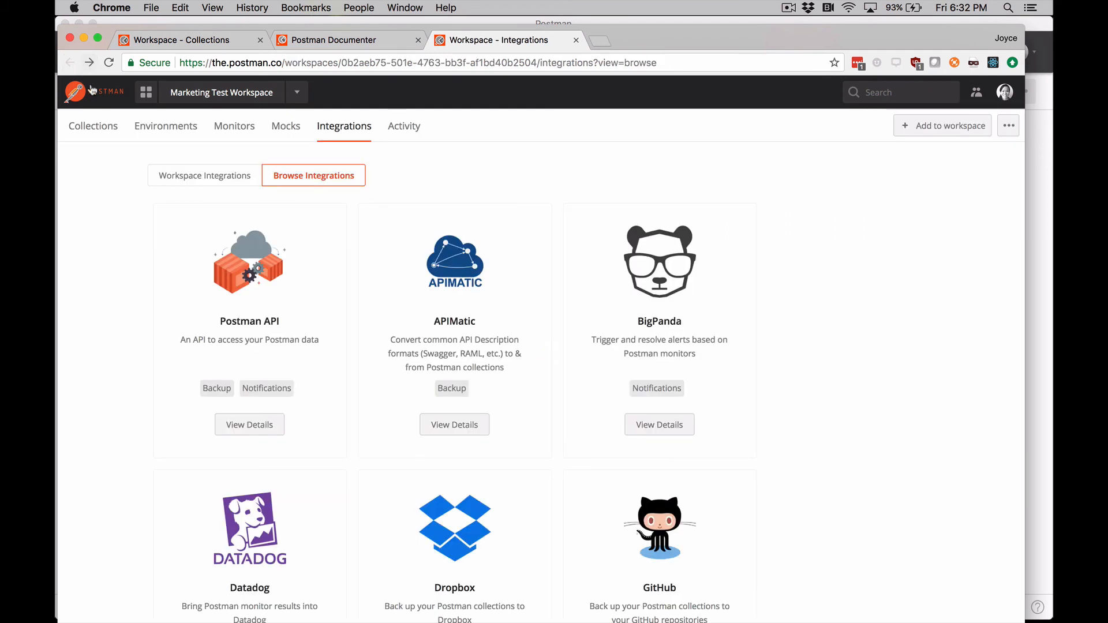
# Browse the available integrations and open the details of the Postman API integration
pyautogui.scroll(-2, 117, 283)
pyautogui.scroll(-3, 116, 283)
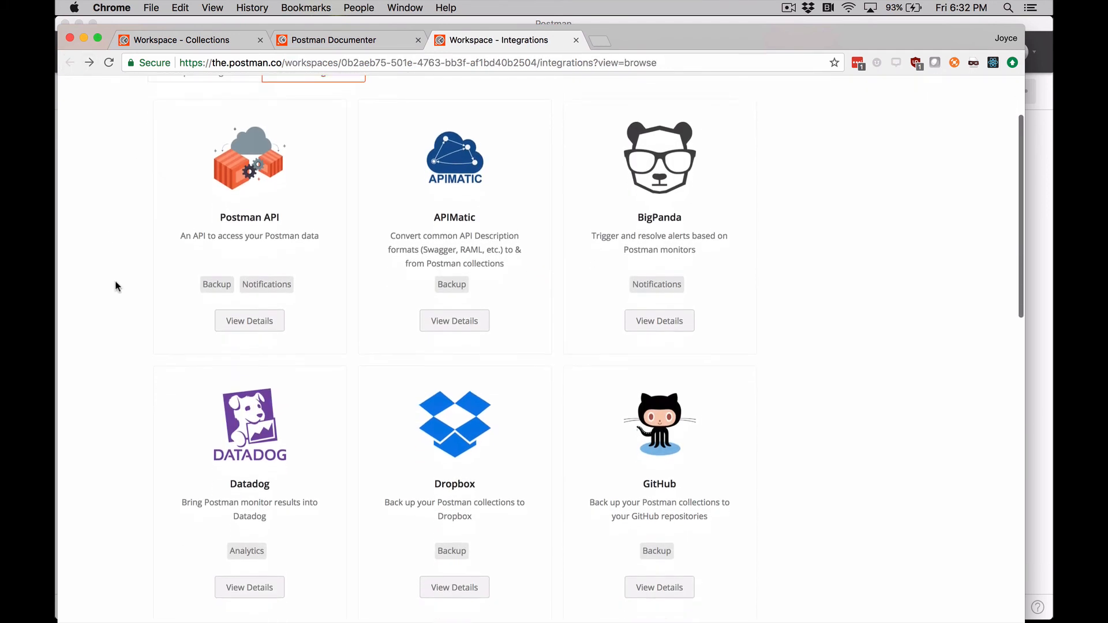
pyautogui.scroll(3, 116, 283)
pyautogui.scroll(1, 118, 286)
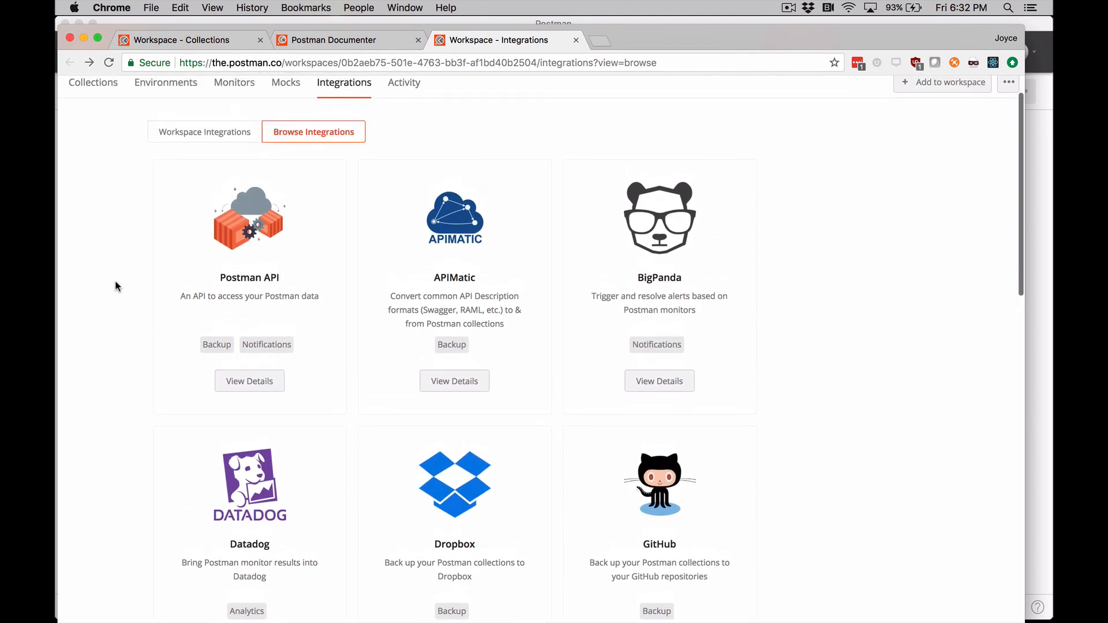
pyautogui.click(238, 382)
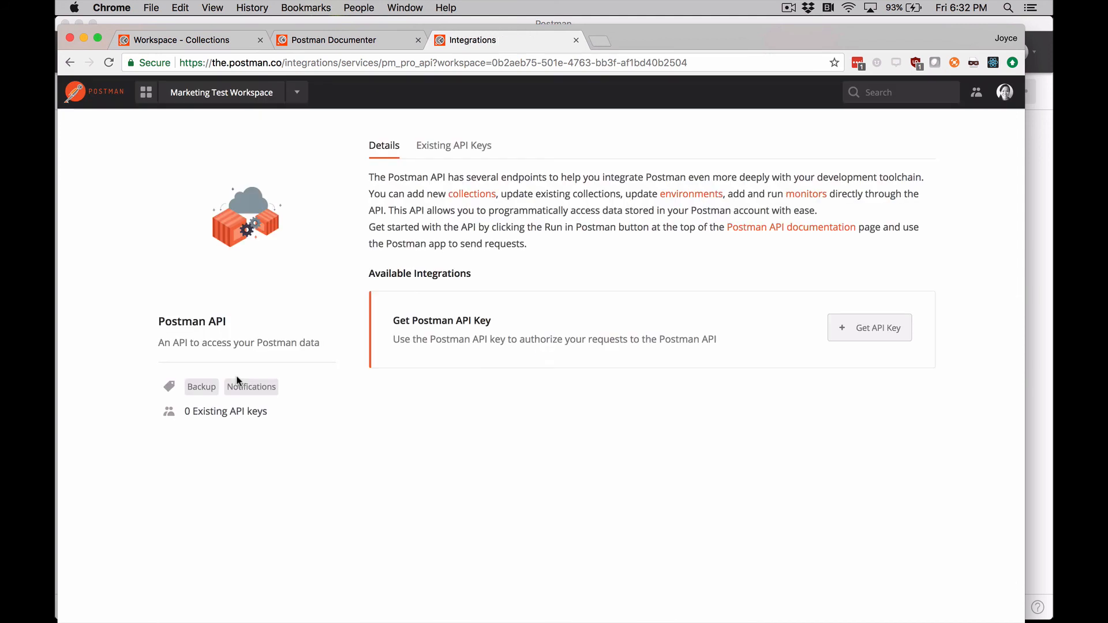